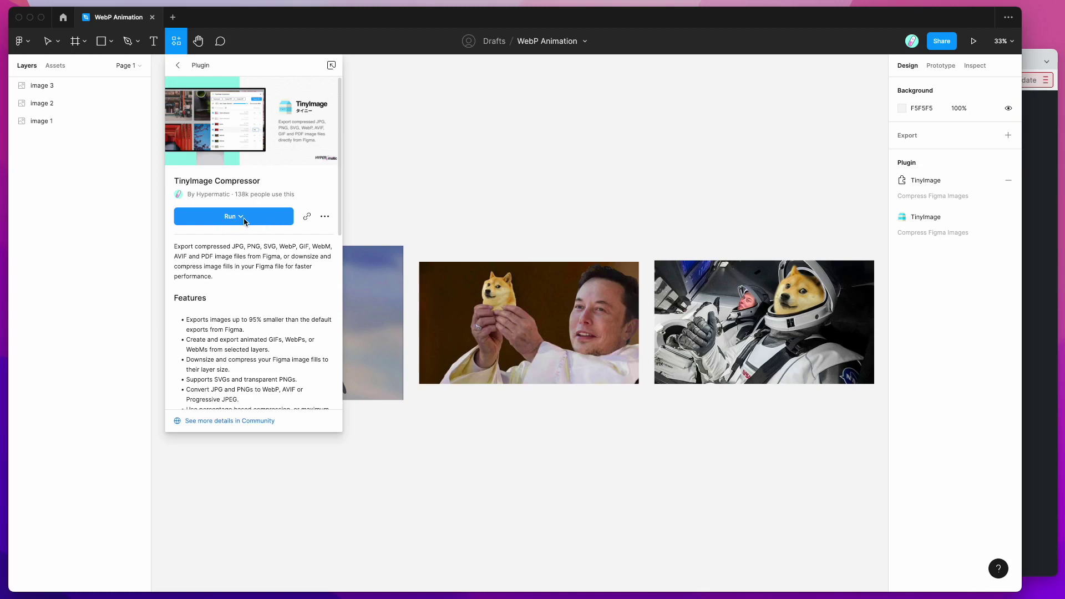
Step: Open the TinyImage Compressor ••• menu and dismiss it without removing the plugin
left_click(325, 217)
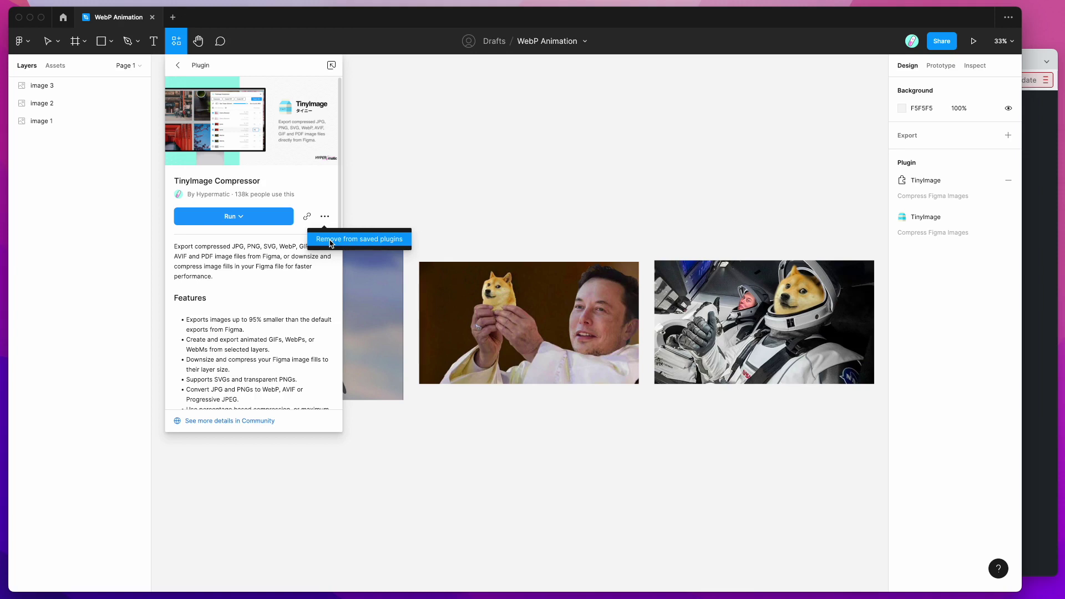
left_click(320, 189)
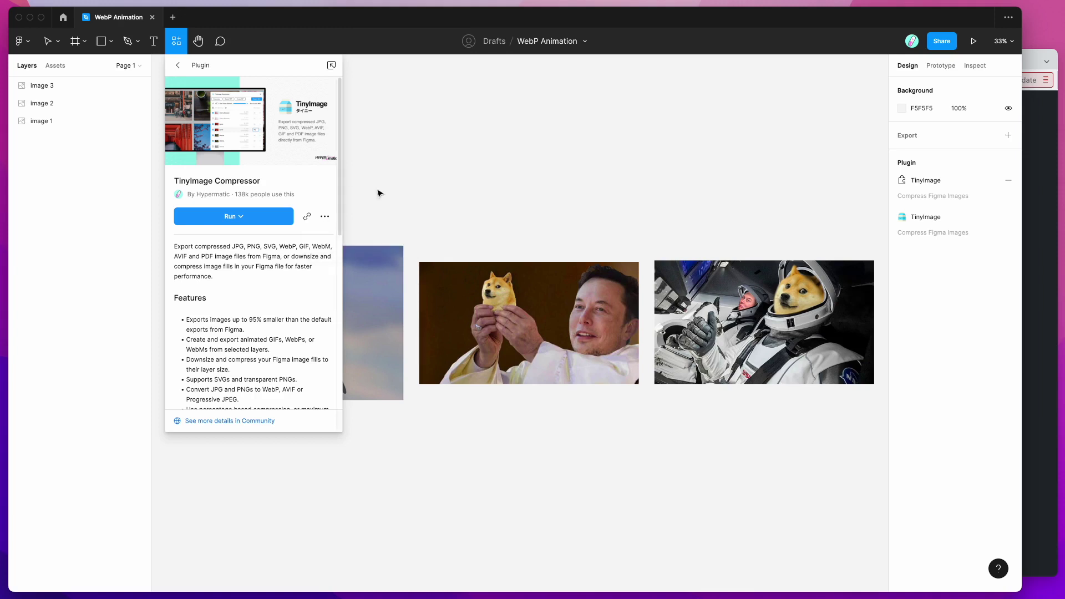
Step: Close the plugin details and run TinyImage Compressor from Plugins > Saved plugins
left_click(413, 171)
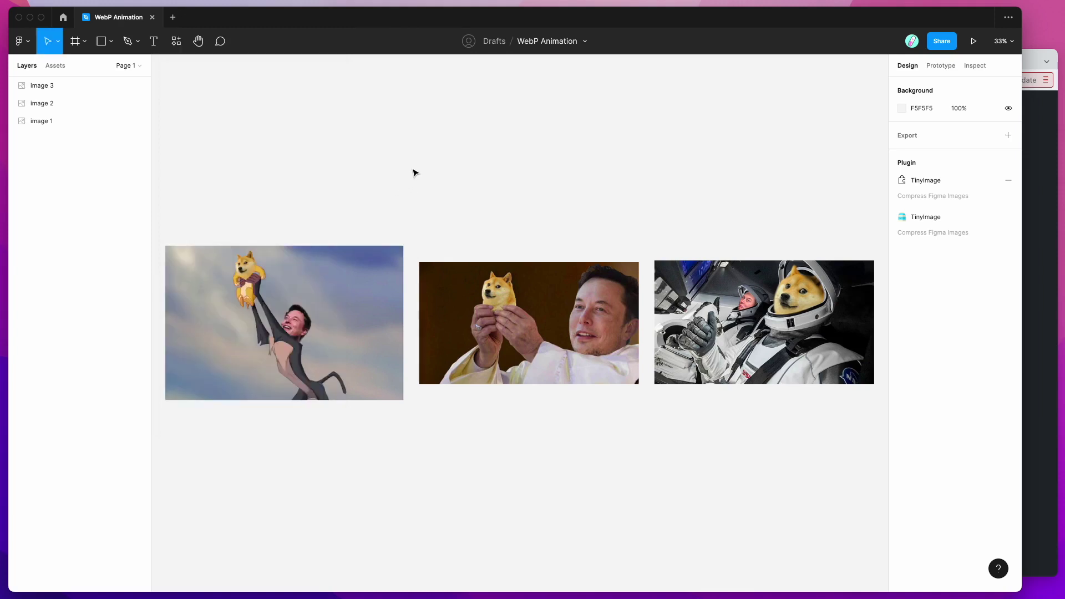
right_click(405, 109)
mouse_move(438, 198)
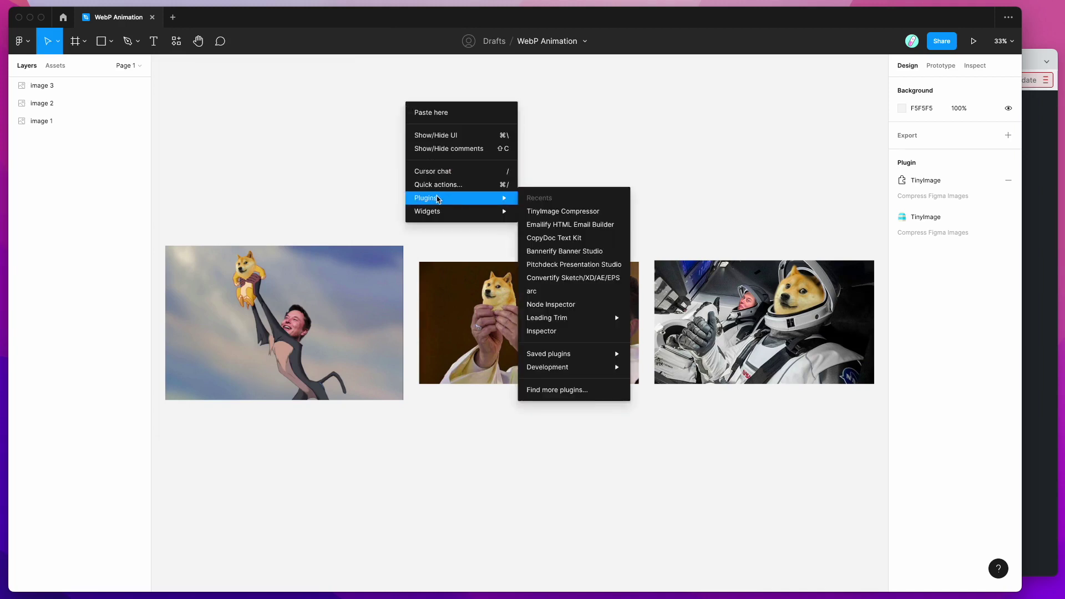
mouse_move(579, 357)
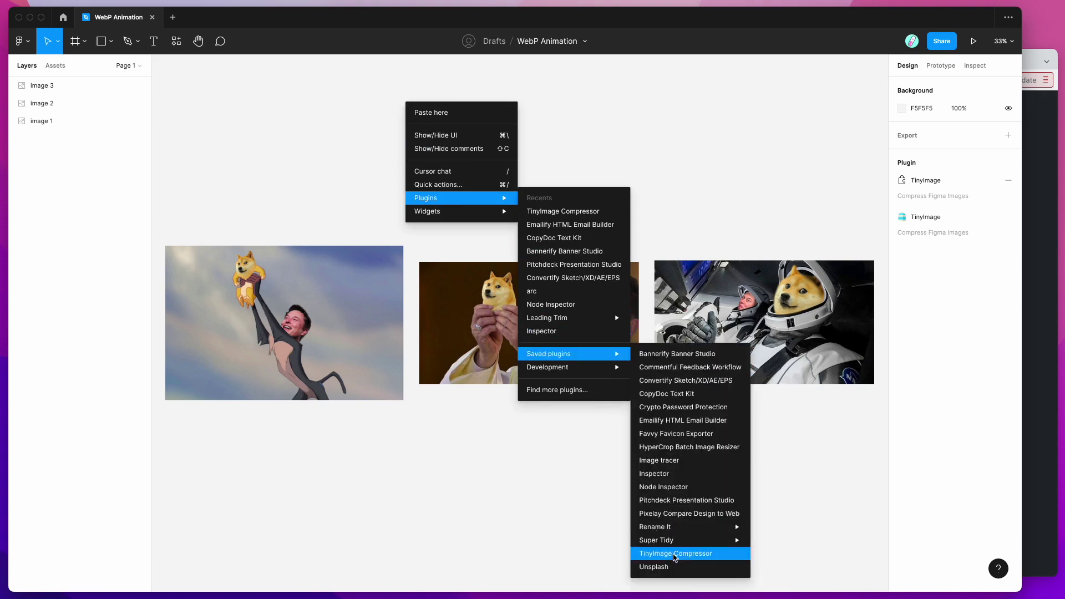
left_click(675, 554)
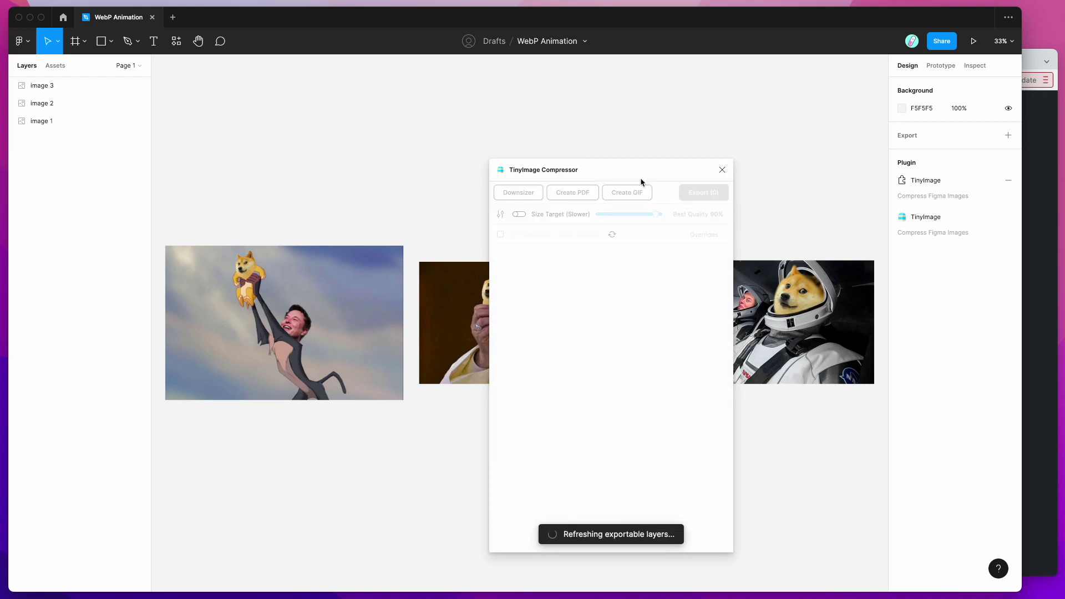
Step: Drag the TinyImage Compressor window aside, try selecting the three images, then clear the selection
left_click_drag(625, 173, 879, 167)
scroll(510, 165, "down", 3)
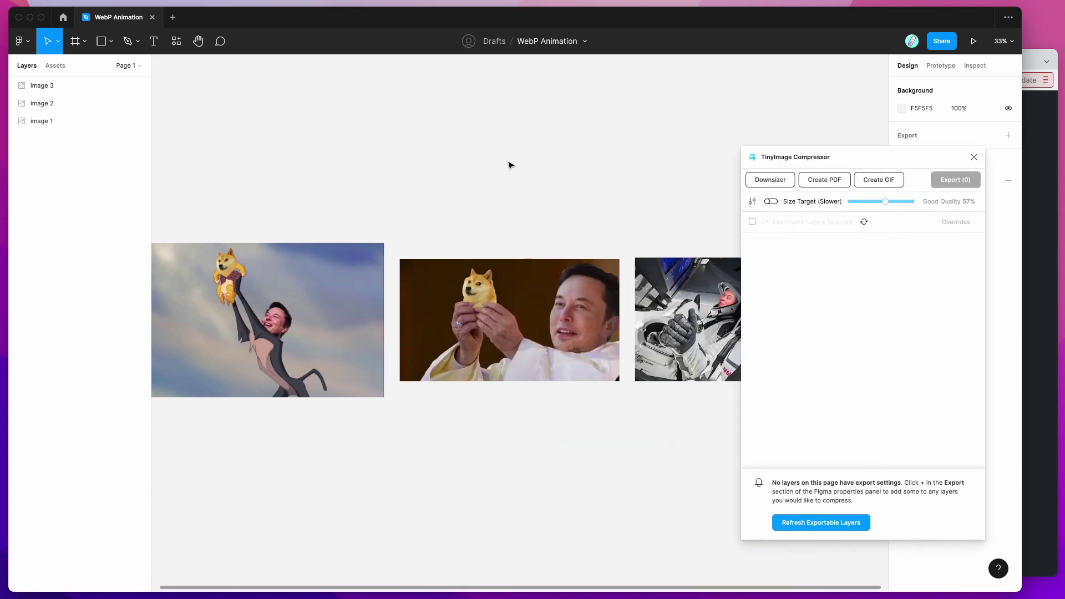
scroll(510, 164, "right", 2)
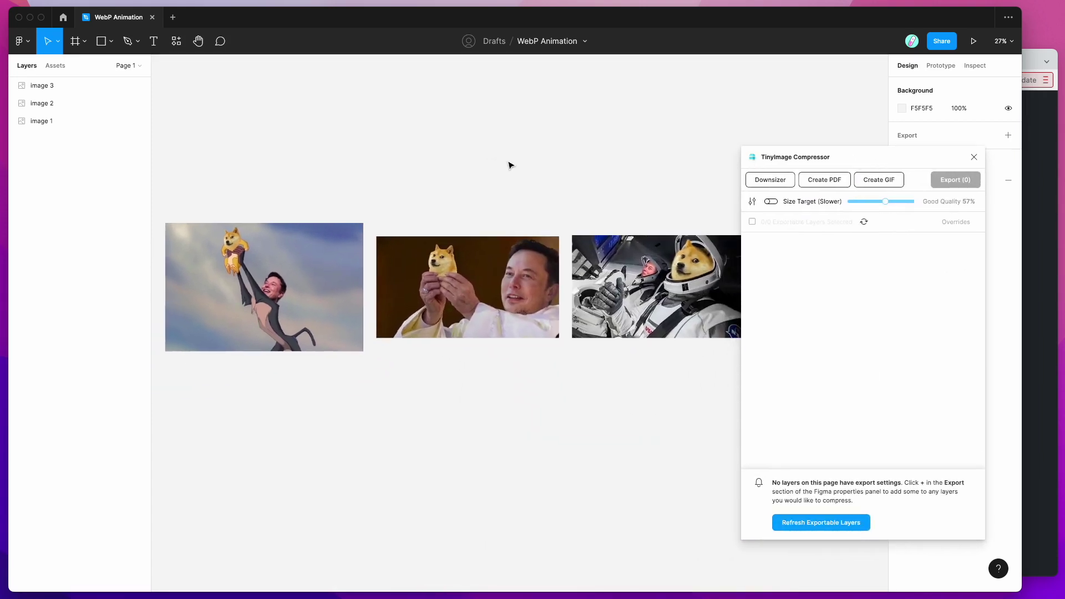
scroll(247, 186, "left", 1)
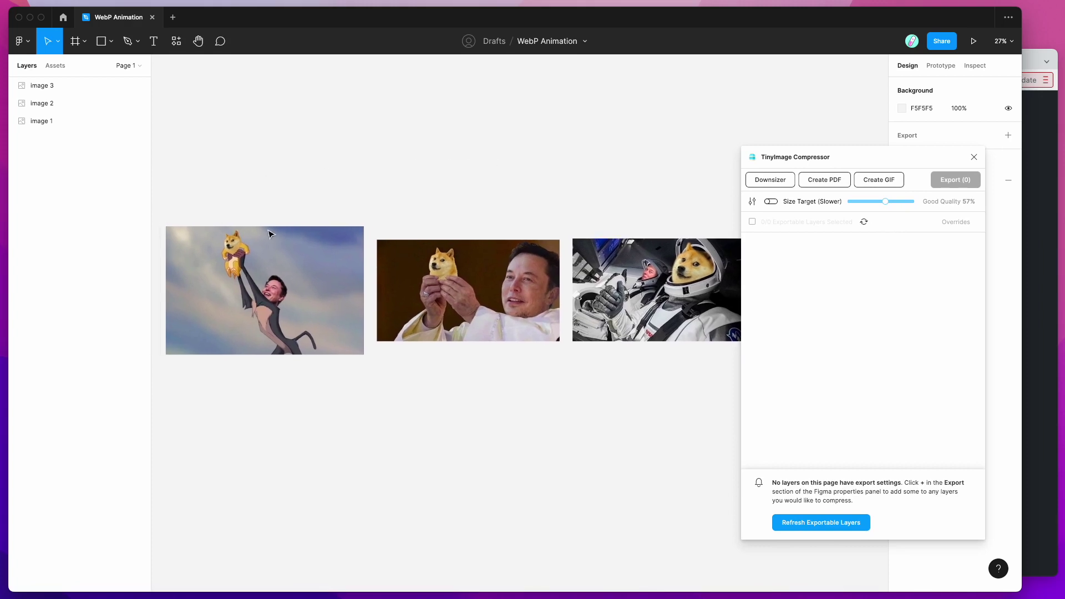
left_click(265, 290)
left_click(468, 289)
left_click(644, 300)
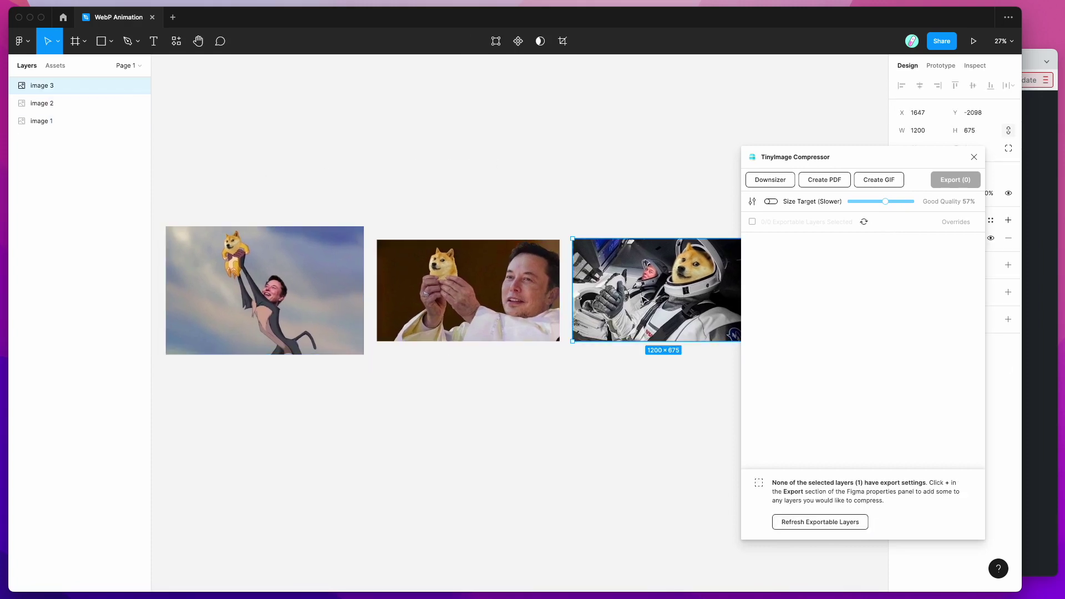
left_click(592, 163)
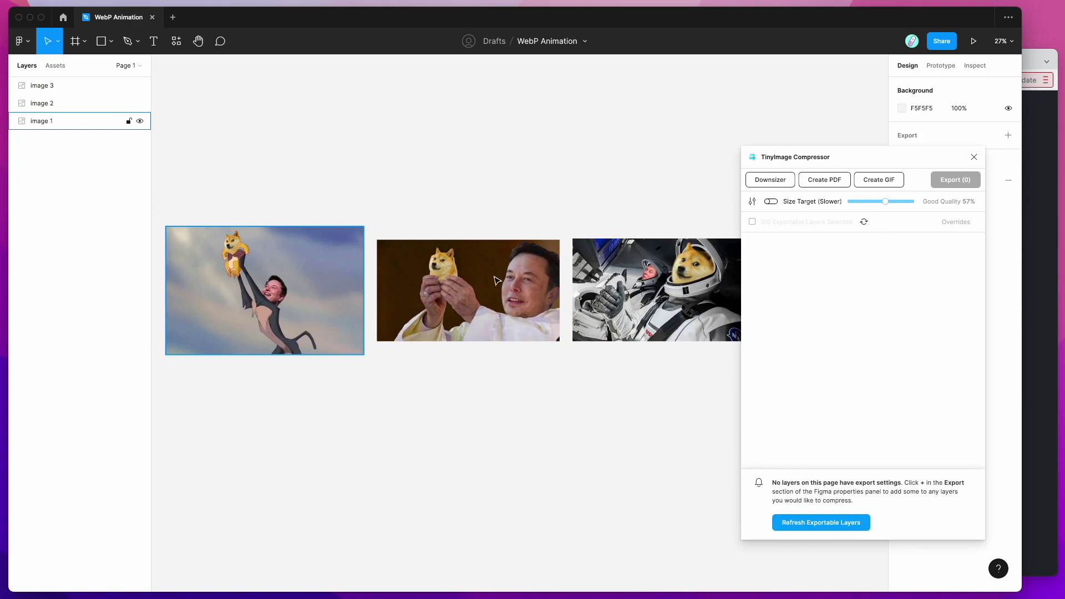
Step: Shift-select image 1, image 2 and image 3 and start Create GIF in the plugin
left_click(248, 298)
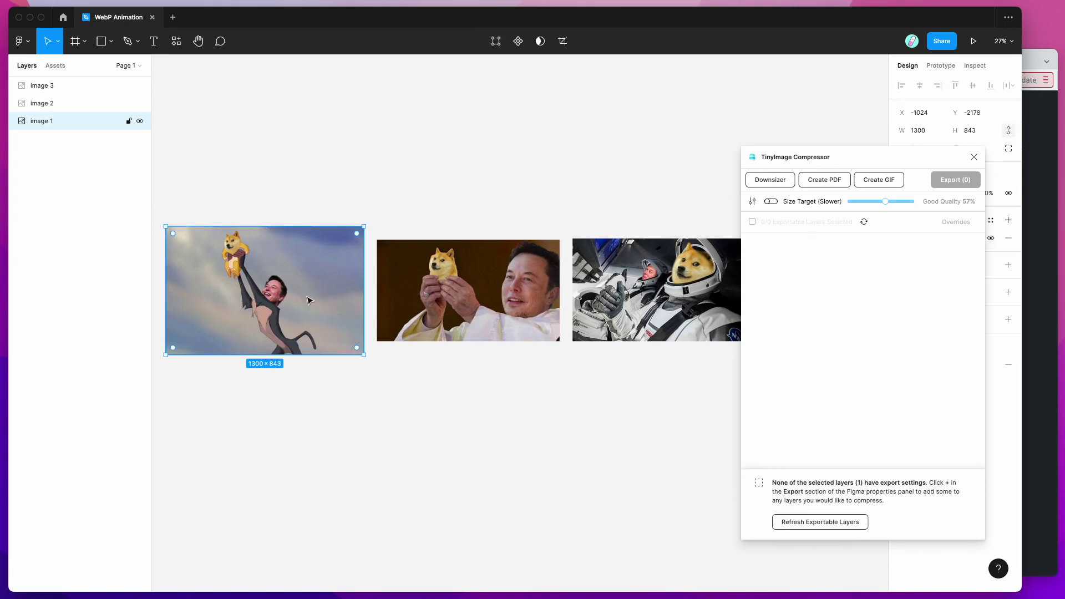
left_click(471, 291, "shift")
left_click(682, 289, "shift")
scroll(682, 290, "right", 3)
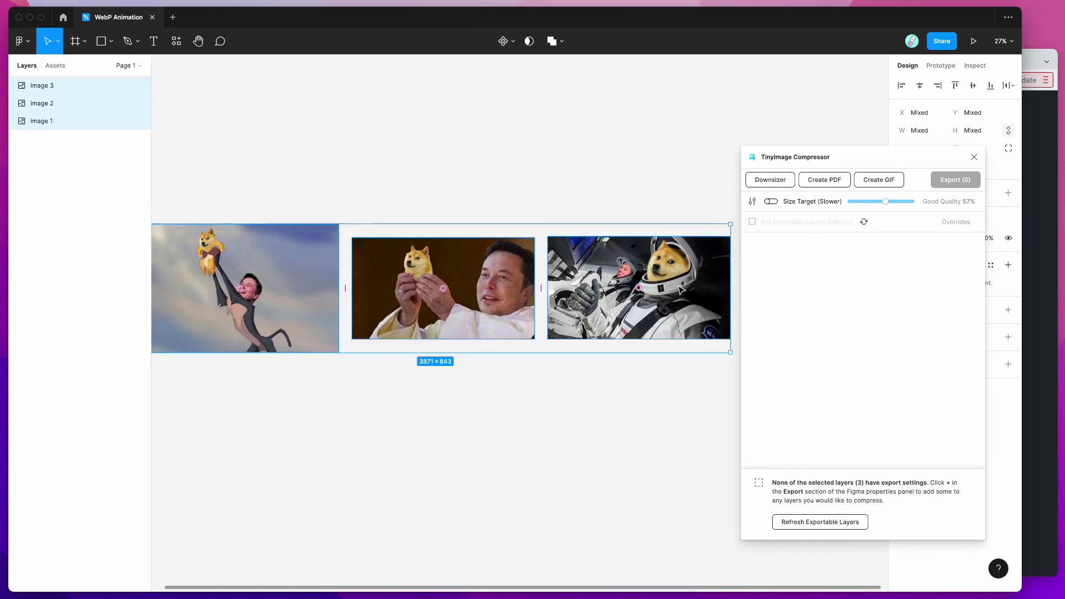
left_click_drag(793, 161, 726, 147)
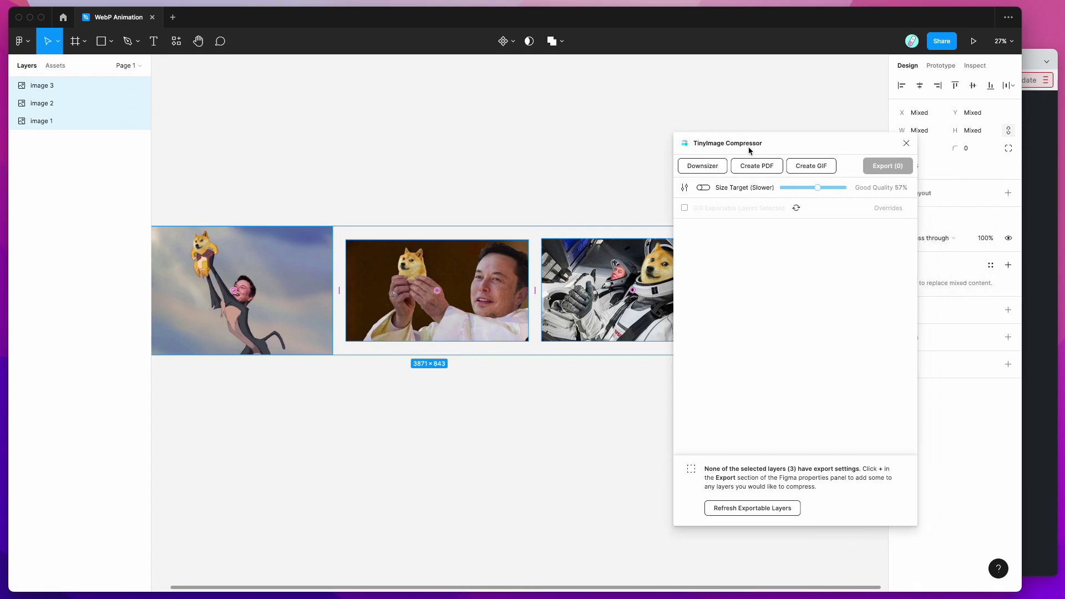
left_click(809, 170)
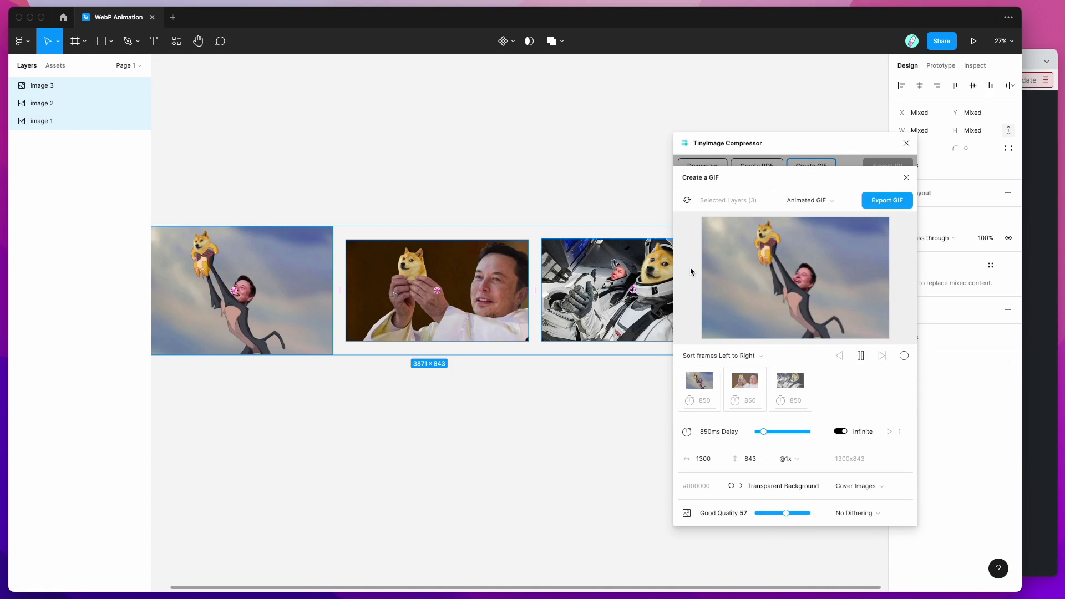
Step: Switch Sort frames to Right to Left, then back to Left to Right
scroll(510, 288, "right", 2)
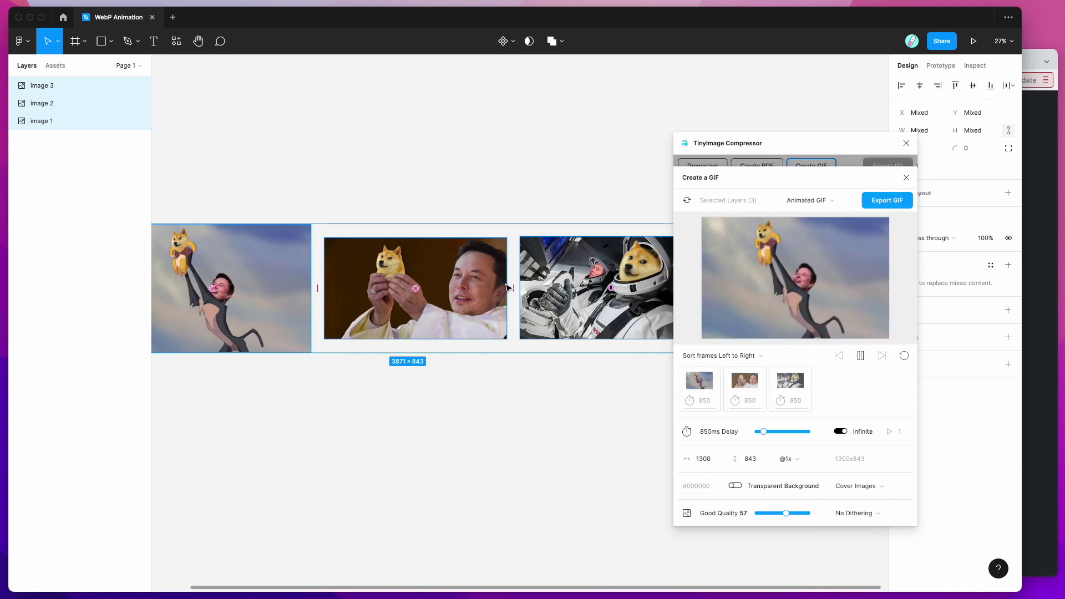
scroll(507, 287, "left", 2)
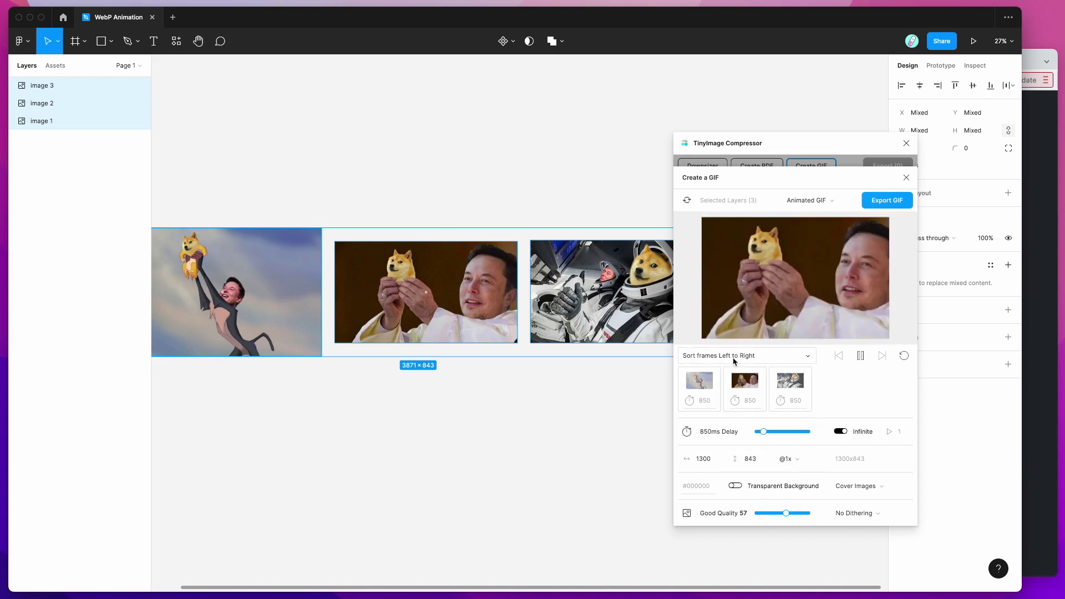
left_click(733, 360)
scroll(730, 420, "down", 2)
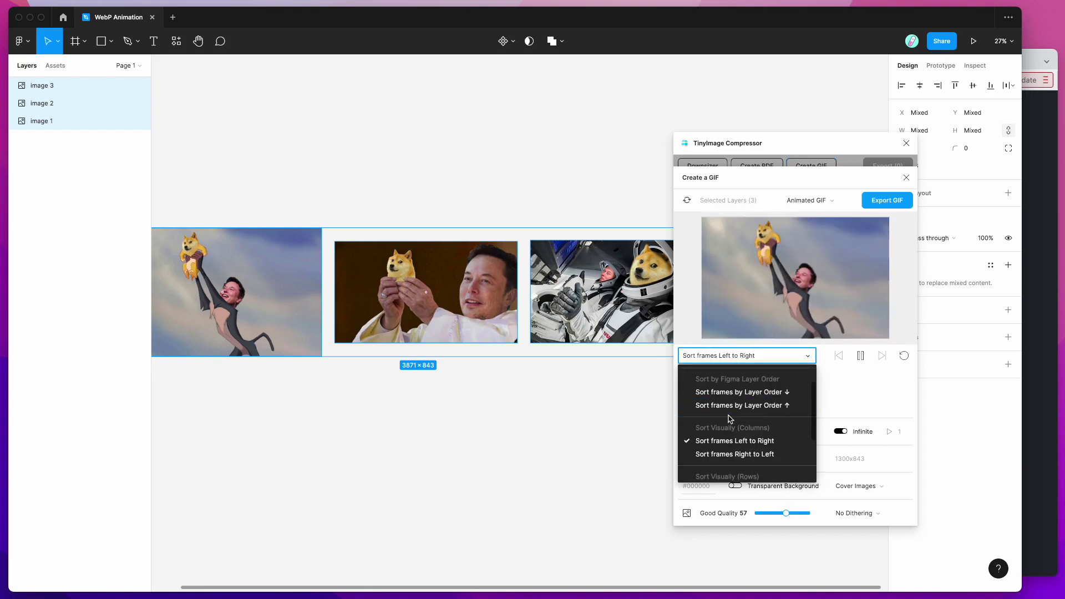
left_click(726, 440)
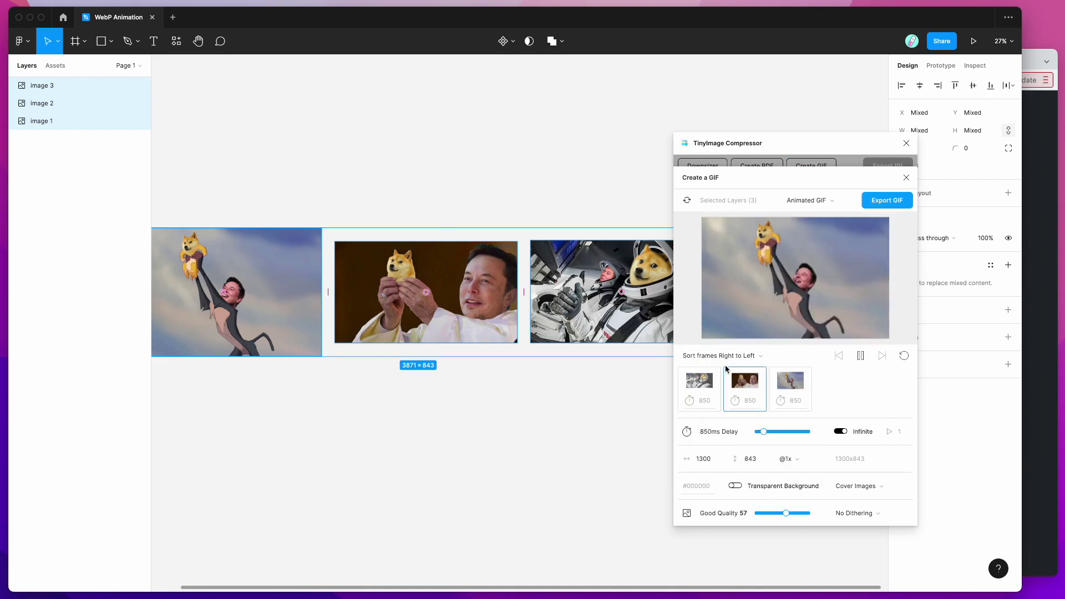
left_click(725, 363)
left_click(729, 425)
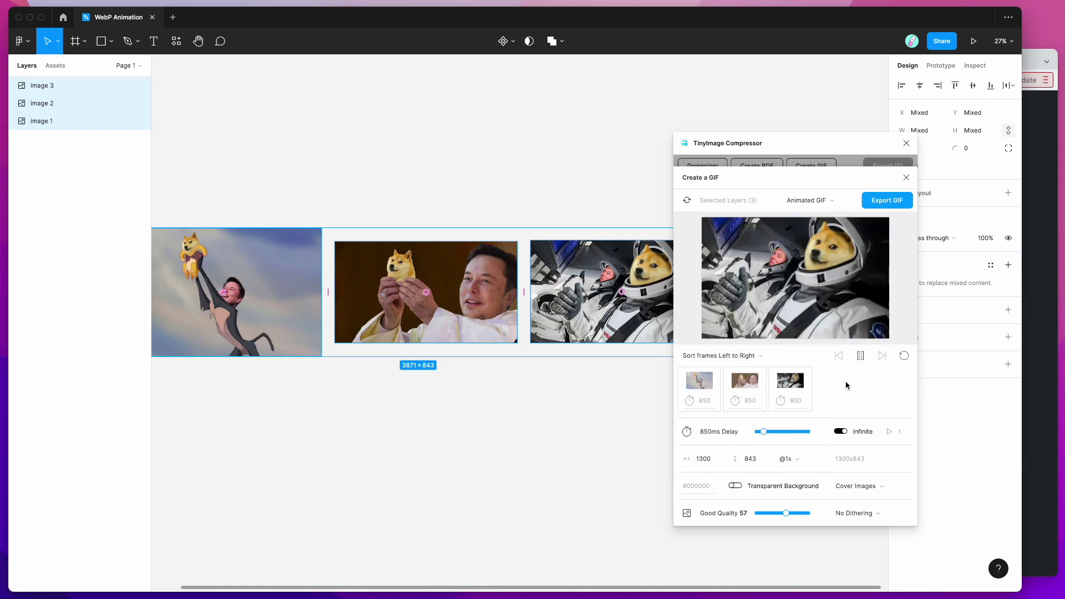
Step: Lower the shared frame delay to 800ms and give frame 2 a 200ms delay
left_click_drag(764, 431, 768, 431)
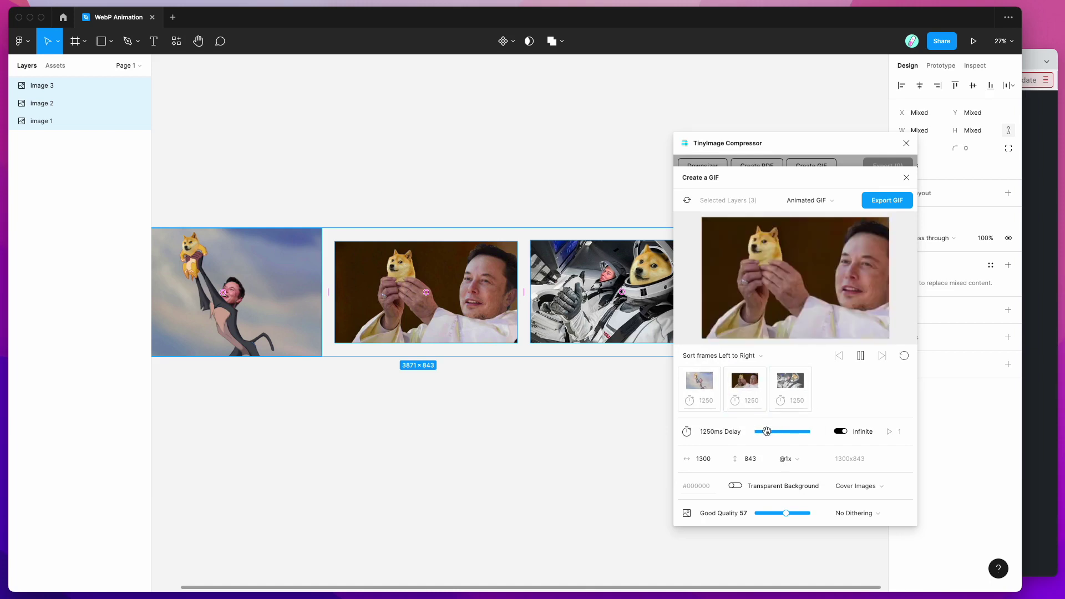
left_click_drag(767, 432, 762, 432)
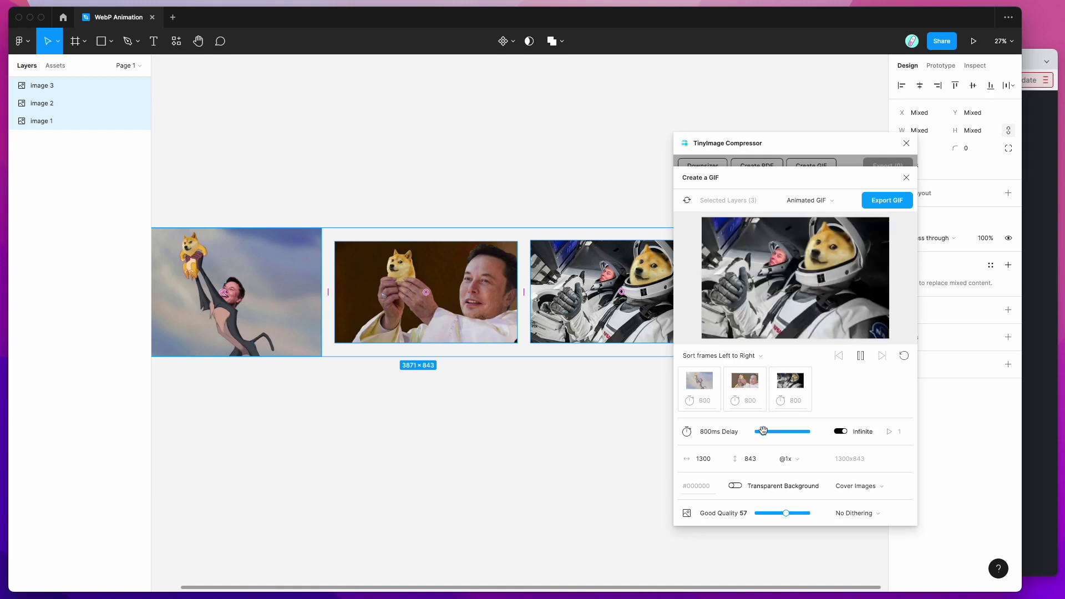
left_click(744, 400)
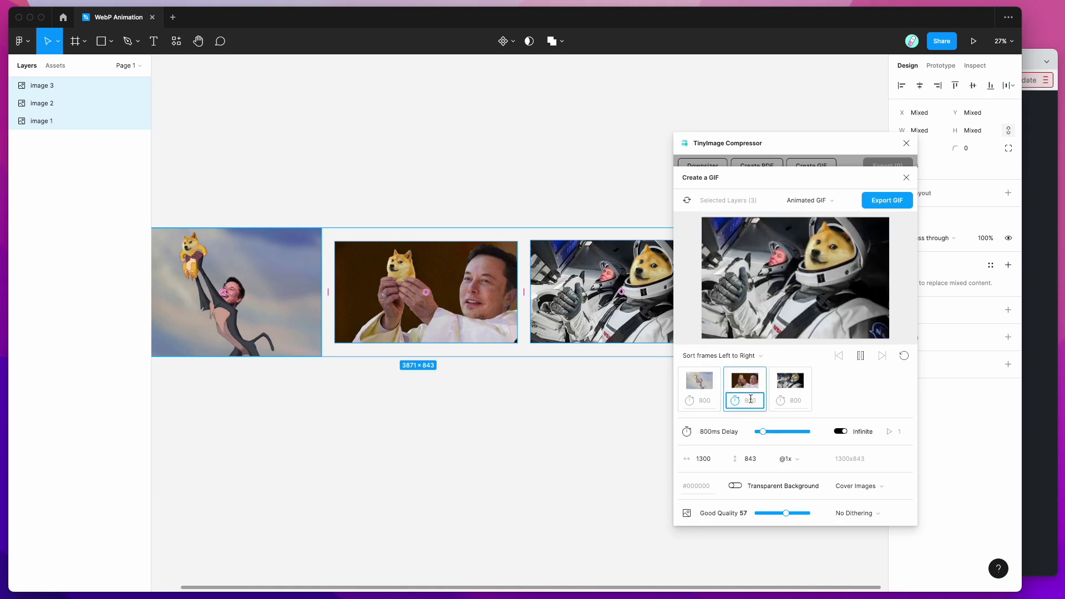
type("200")
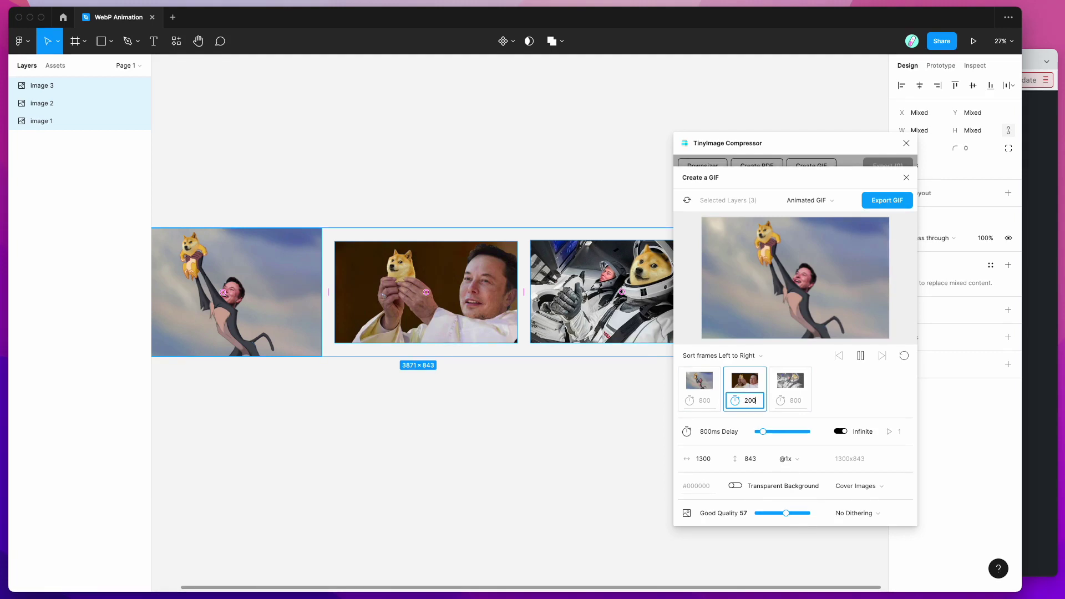
key("Tab")
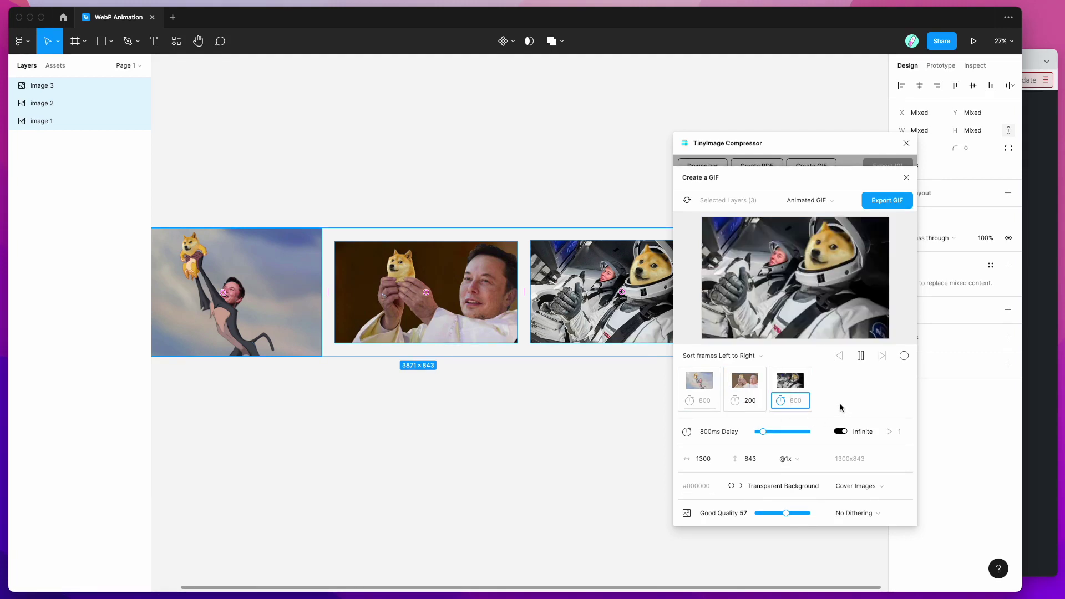
Step: Change frame 2's delay to 500ms and raise the other frames' delay to 1000ms
left_click(742, 402)
left_click(708, 401)
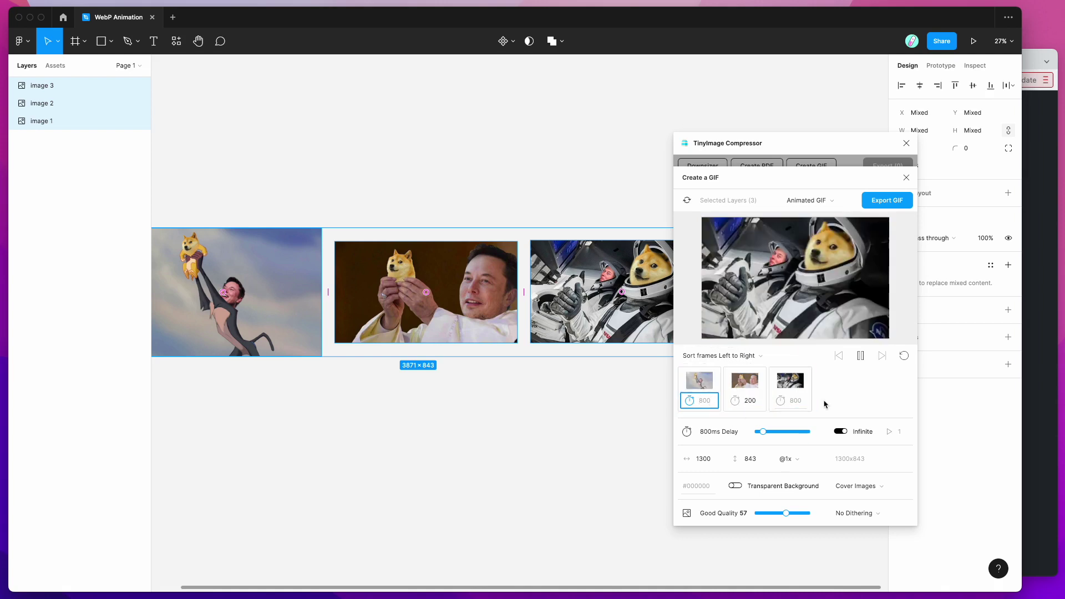
left_click(832, 405)
left_click(749, 400)
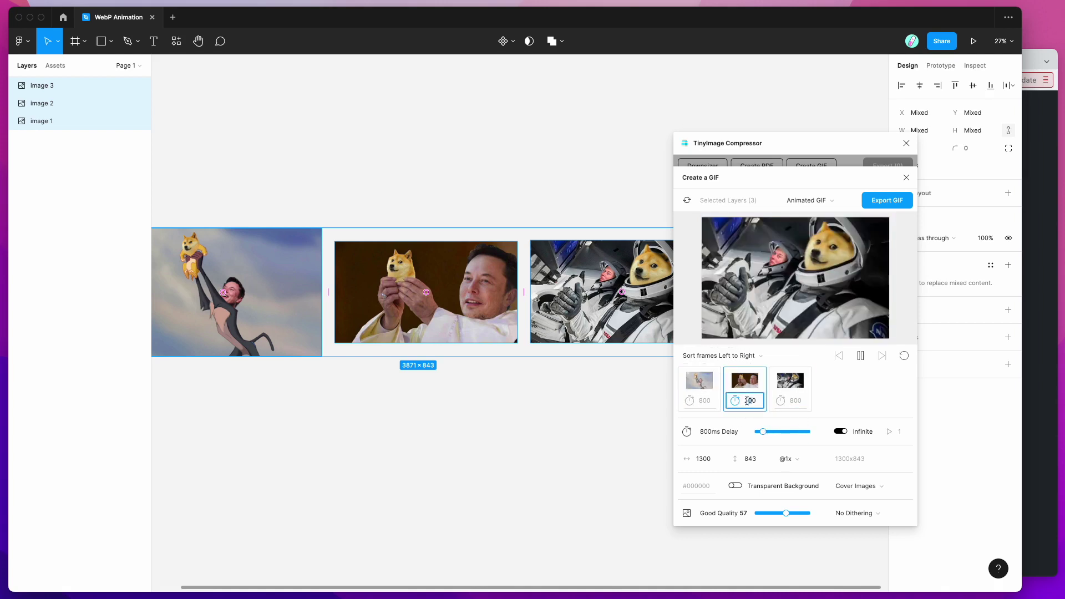
double_click(748, 400)
type("500")
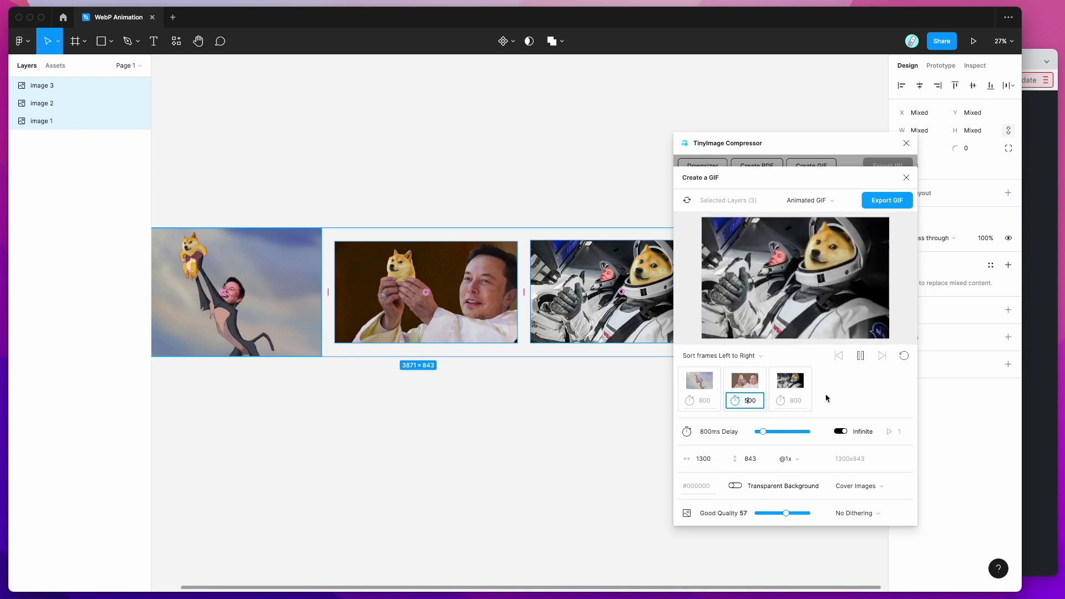
left_click(827, 400)
left_click_drag(763, 431, 765, 431)
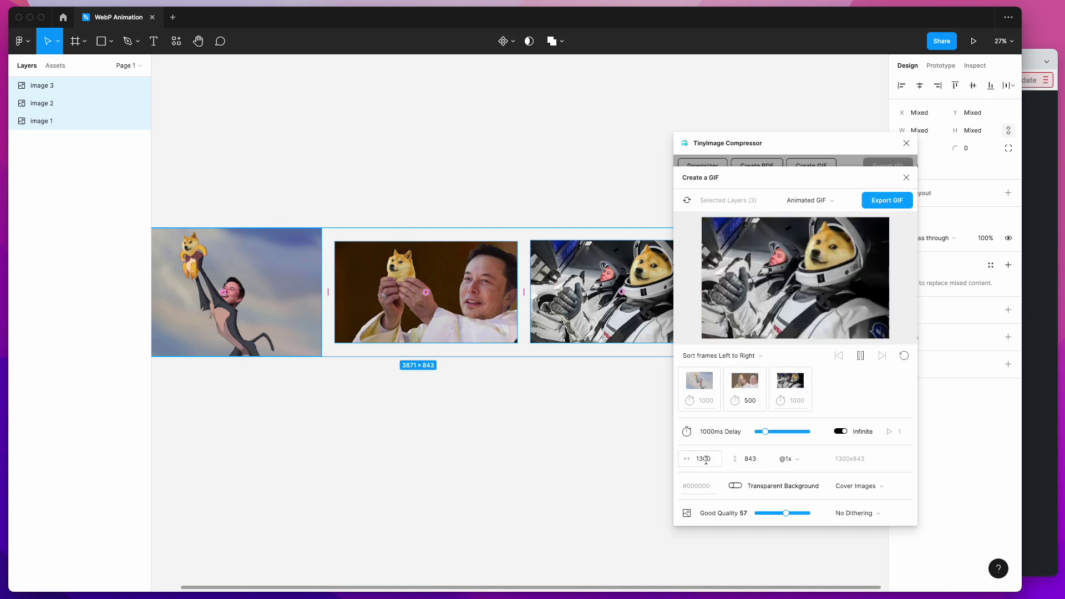
left_click(802, 460)
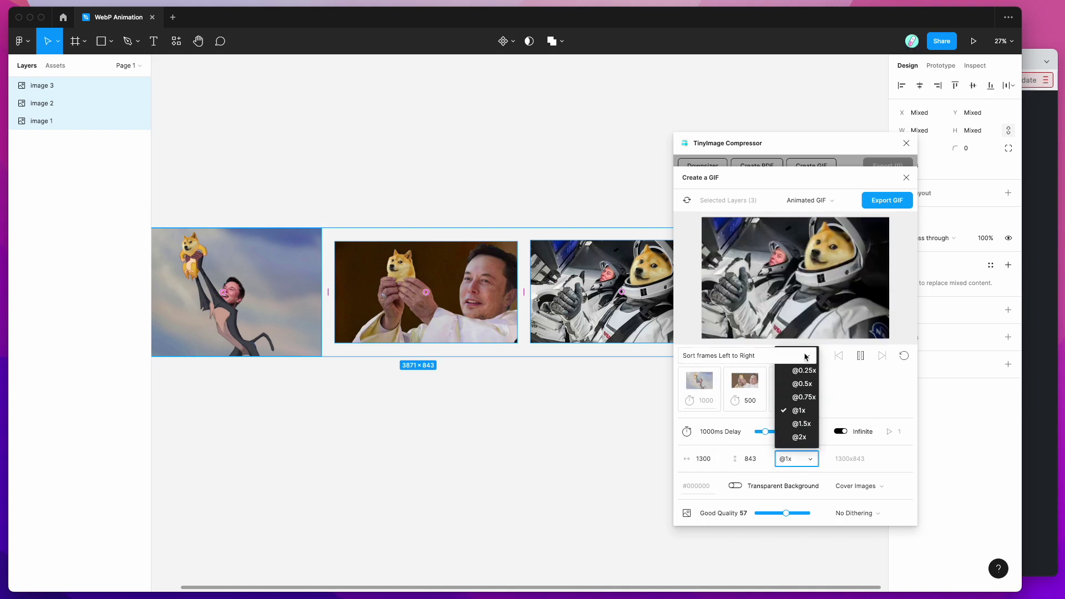
left_click(802, 384)
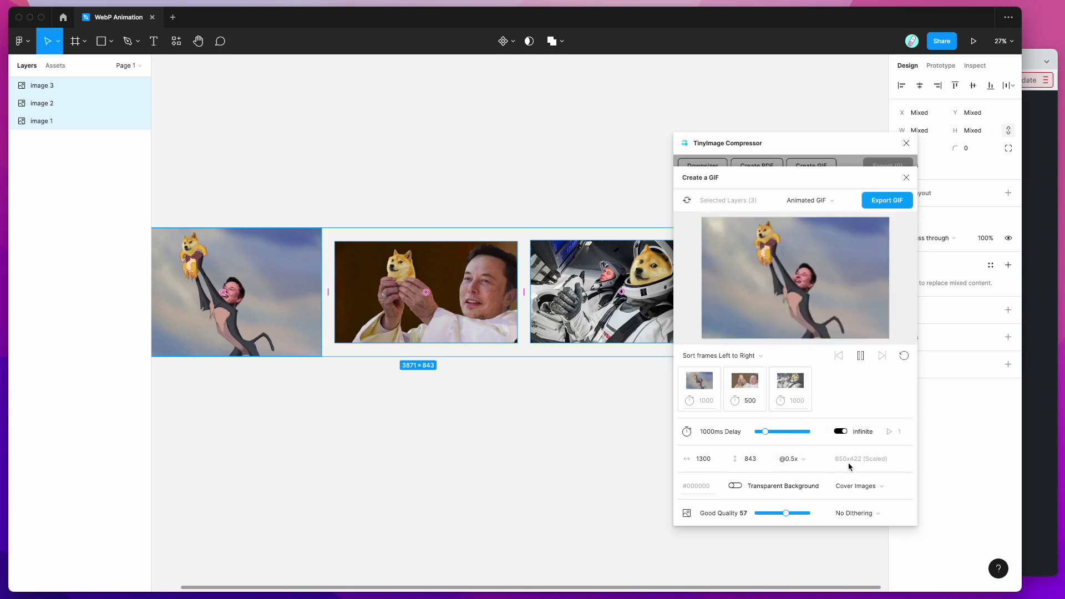
left_click(792, 459)
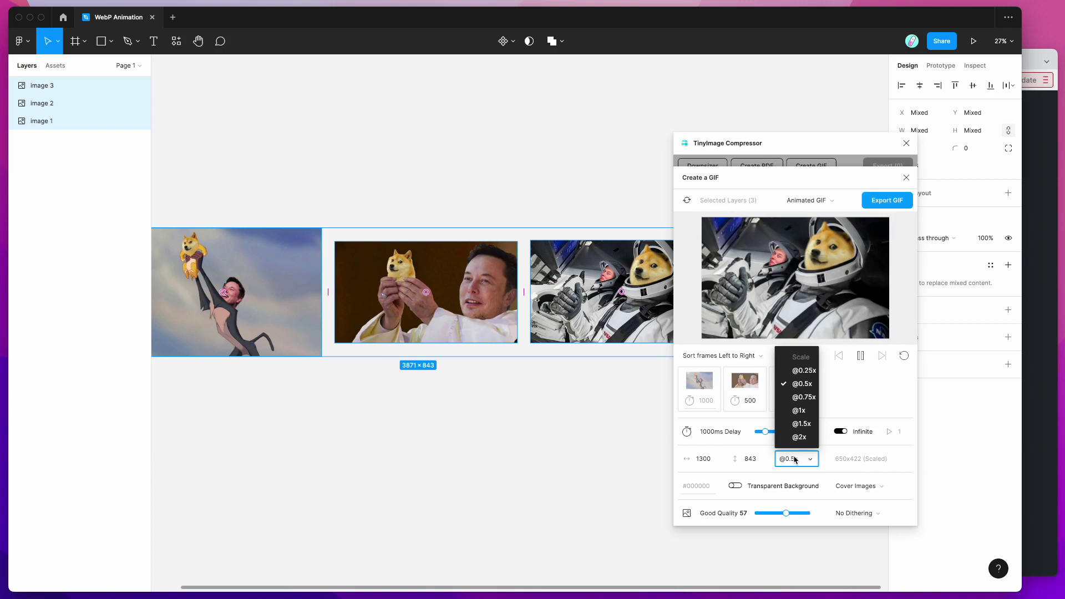
left_click(801, 412)
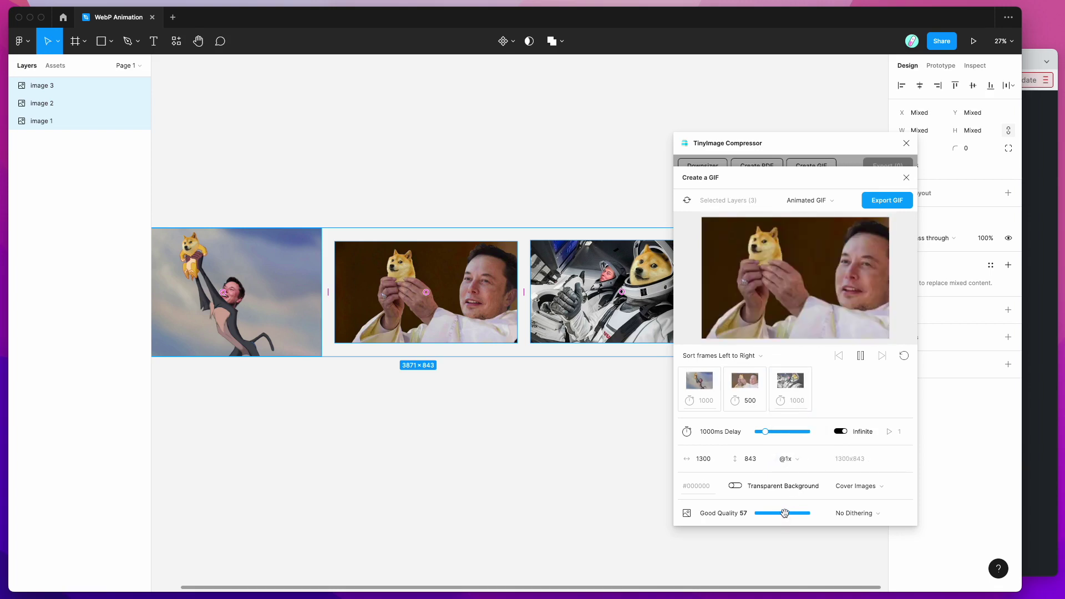
left_click_drag(784, 512, 802, 512)
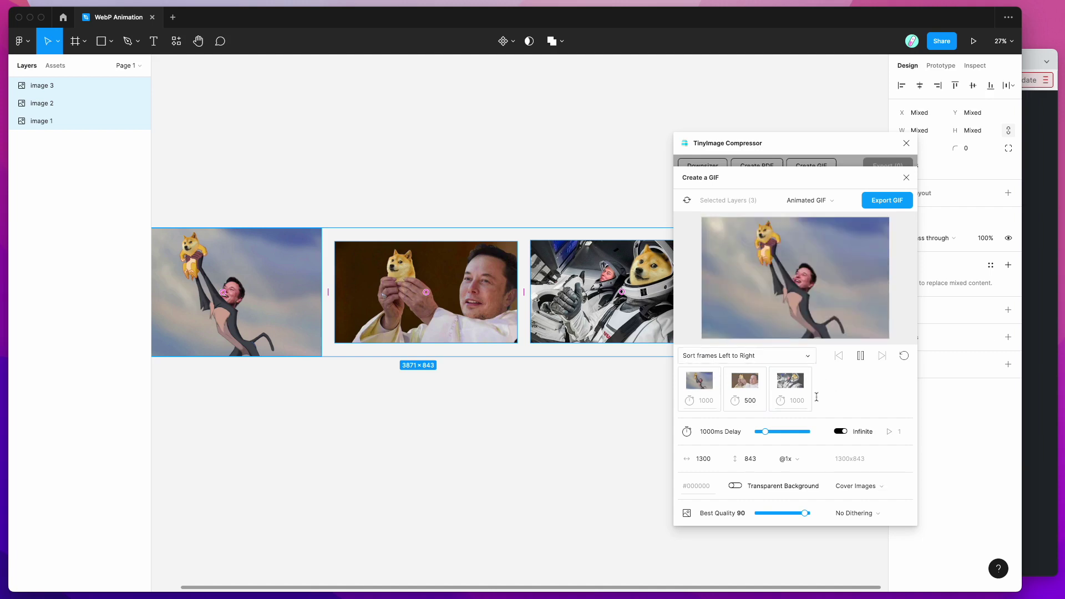
Step: Pause, step forward and back, resume, and stop the animation preview
left_click(860, 356)
left_click(881, 356)
left_click(839, 356)
left_click(839, 357)
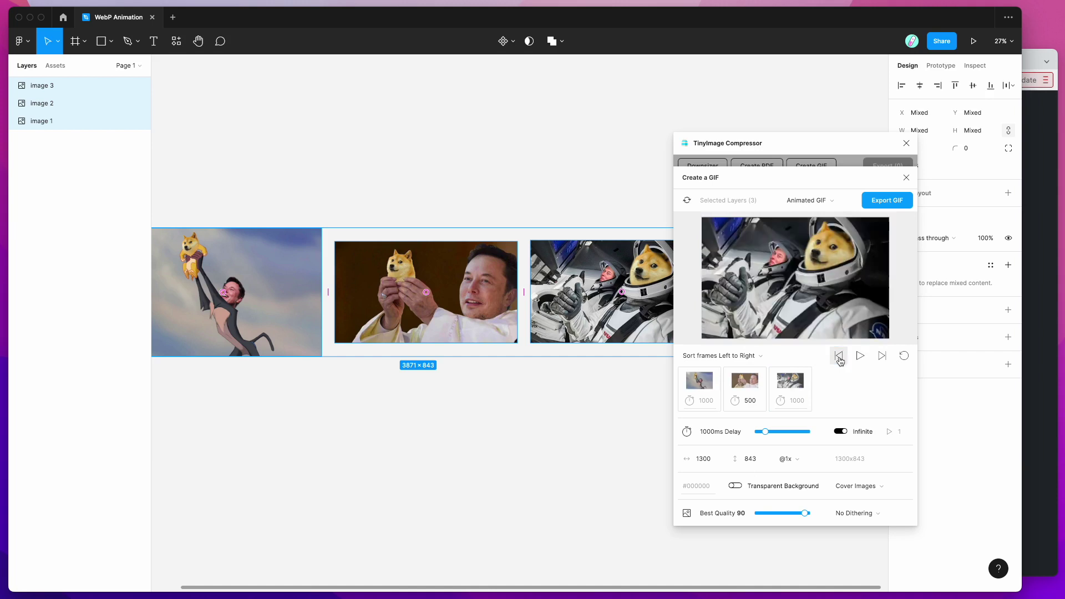
left_click(860, 356)
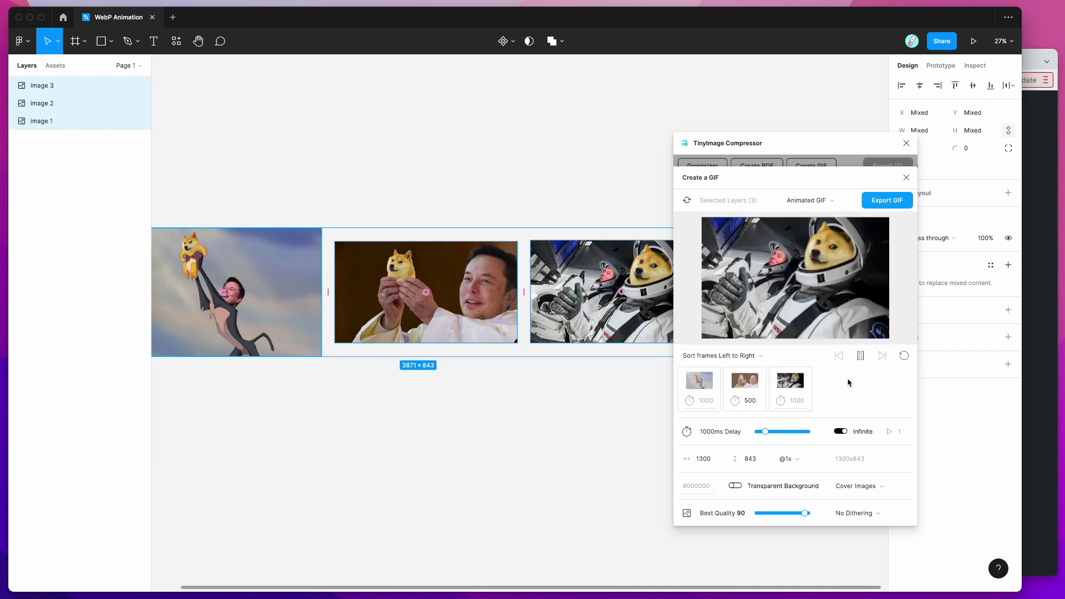
left_click(860, 358)
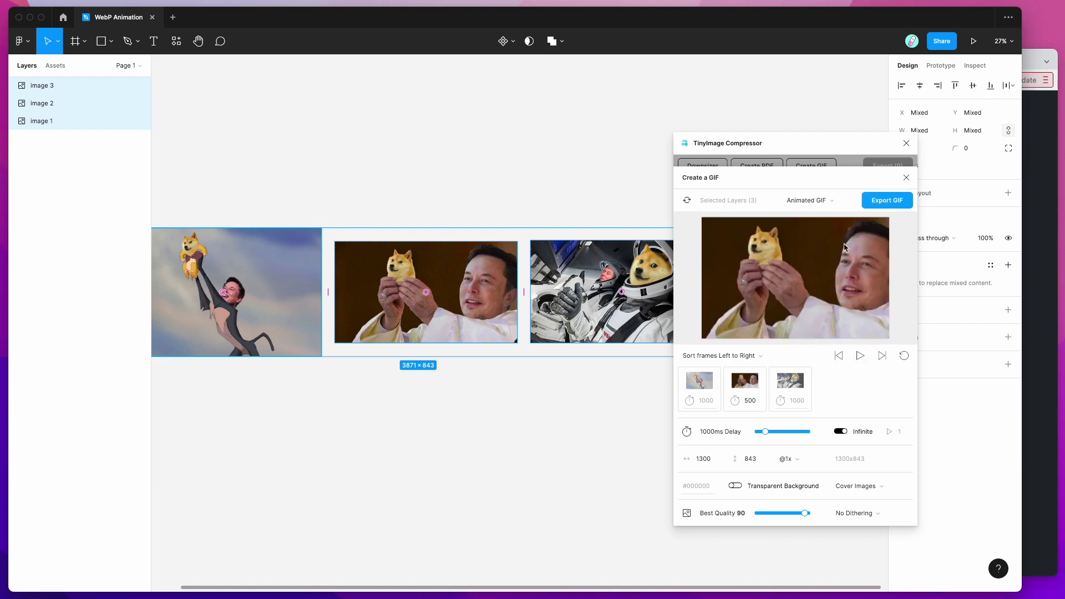
Step: Choose Animated WebP as the output format and export it with Export WebP
left_click(802, 204)
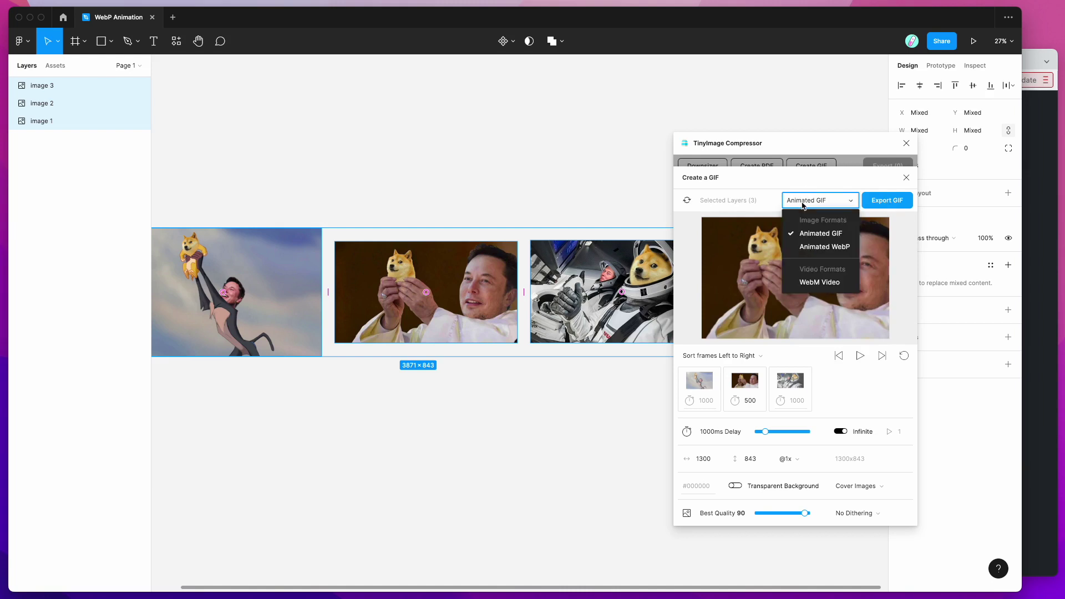
left_click(809, 248)
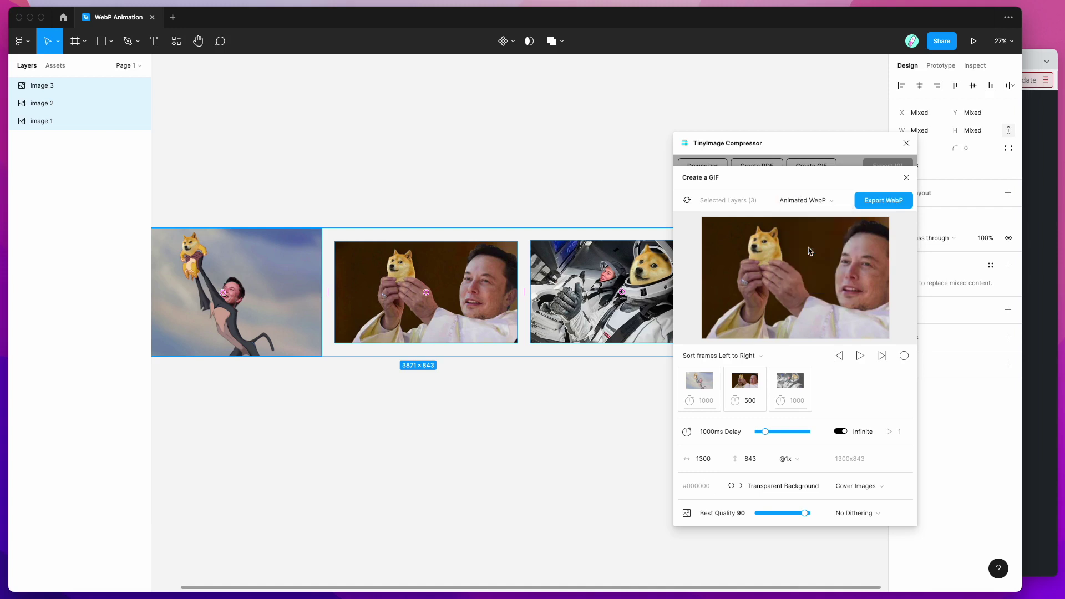
left_click(875, 205)
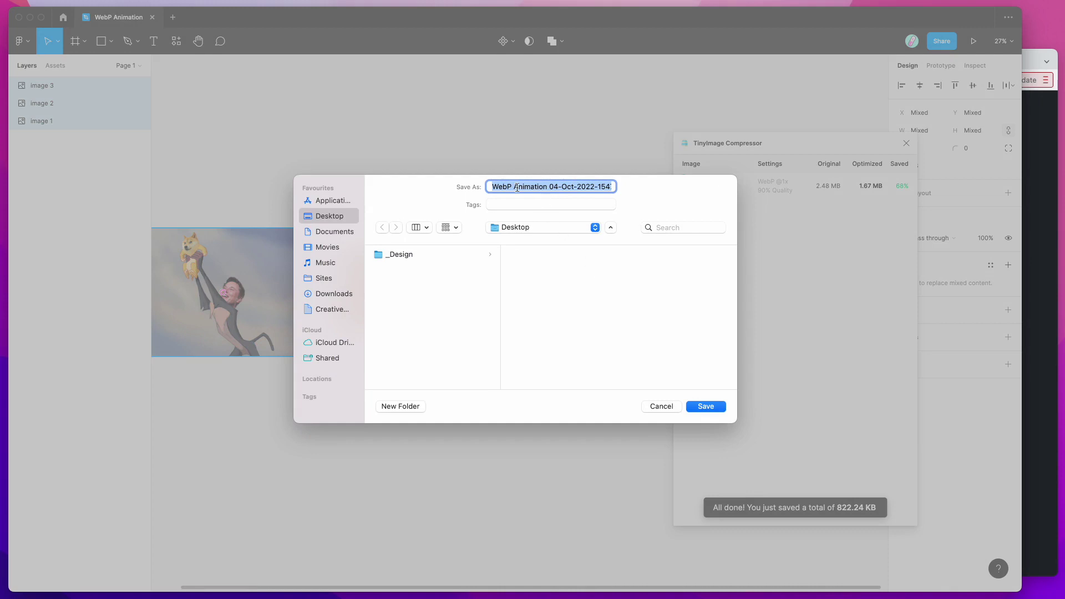
Step: Save the WebP file to the Desktop and bring Brave to the front
left_click(706, 406)
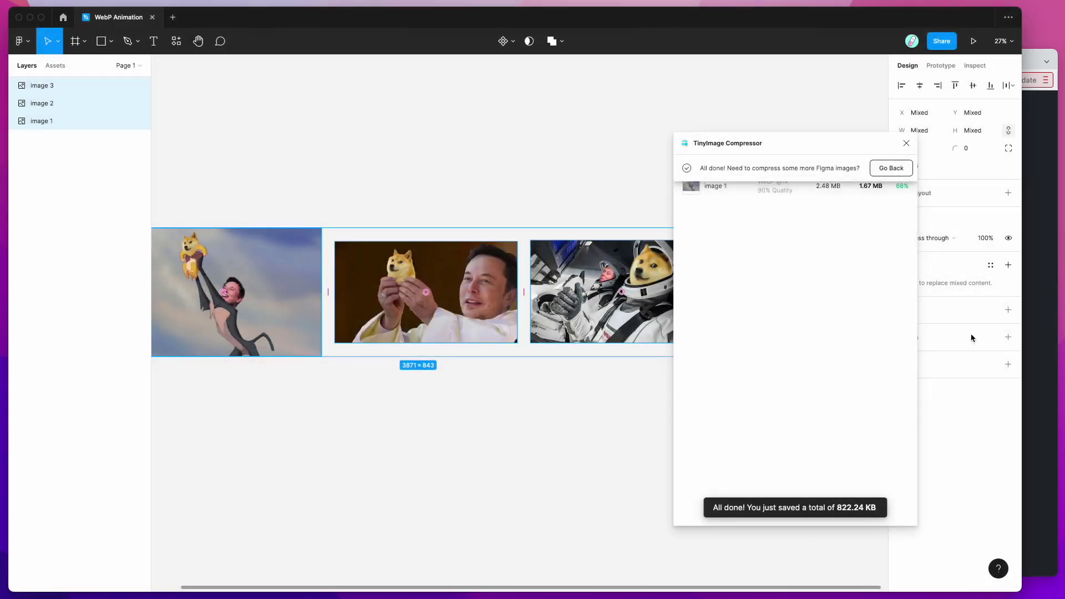
left_click(1041, 326)
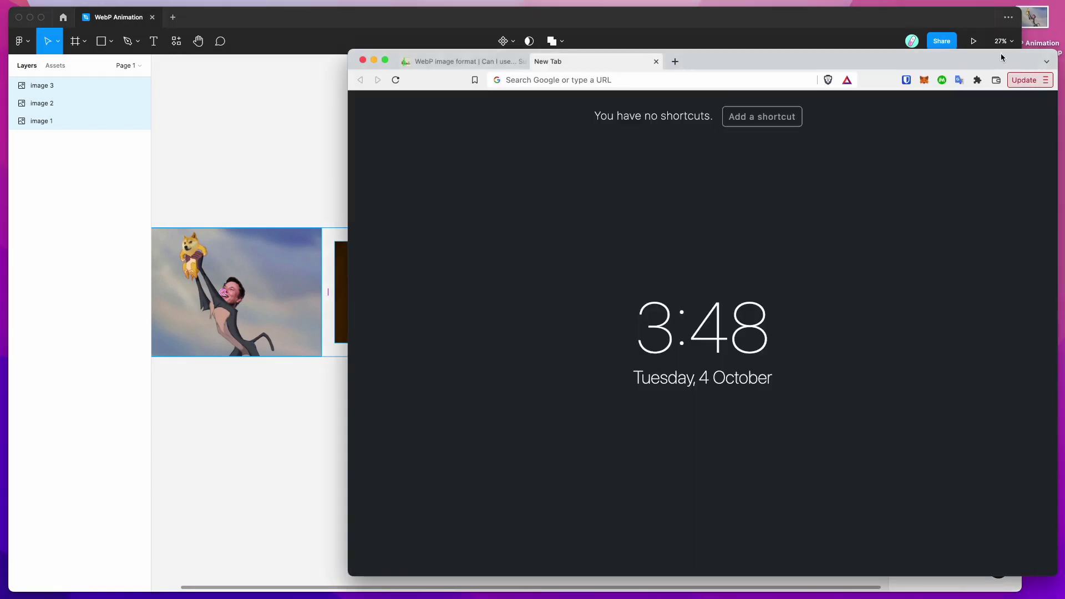
left_click_drag(1001, 61, 1000, 60)
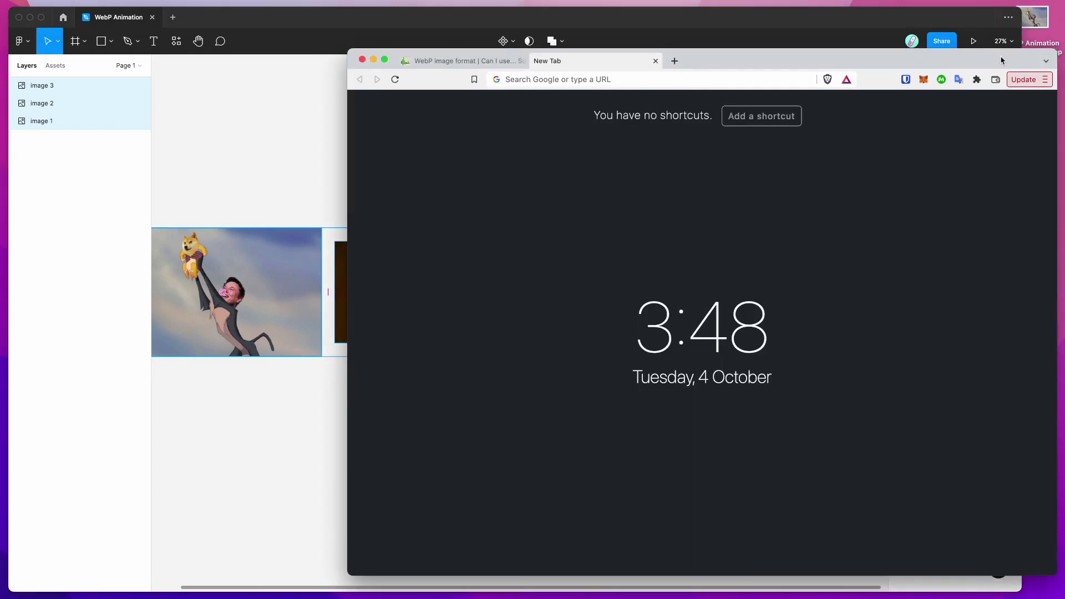
Step: Drag the saved WebP file into a Brave tab and shrink the browser window
left_click(1039, 24)
left_click_drag(1036, 21, 624, 256)
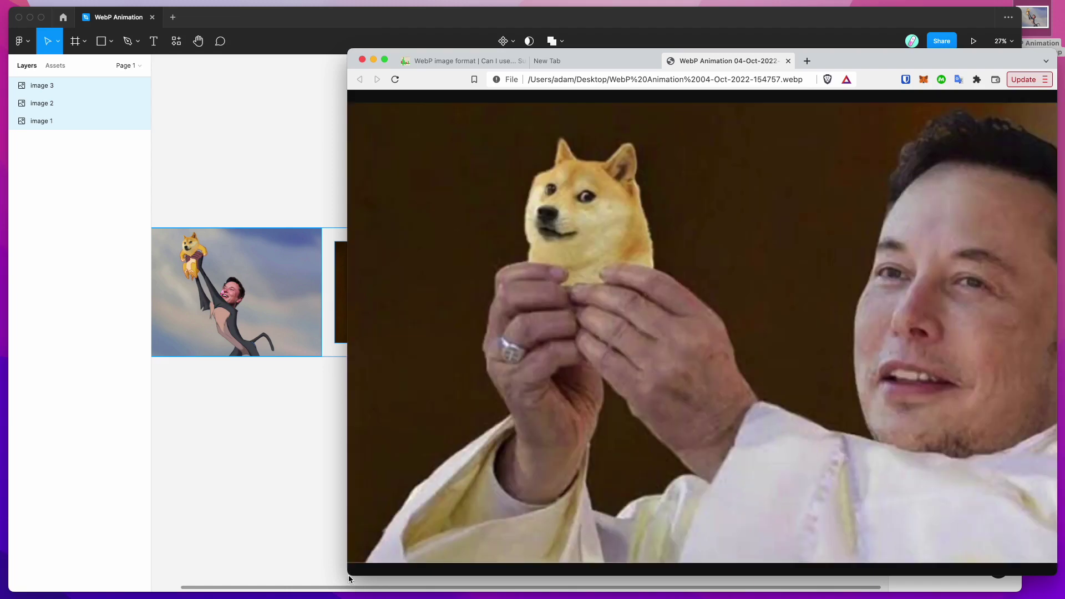
left_click_drag(348, 575, 638, 366)
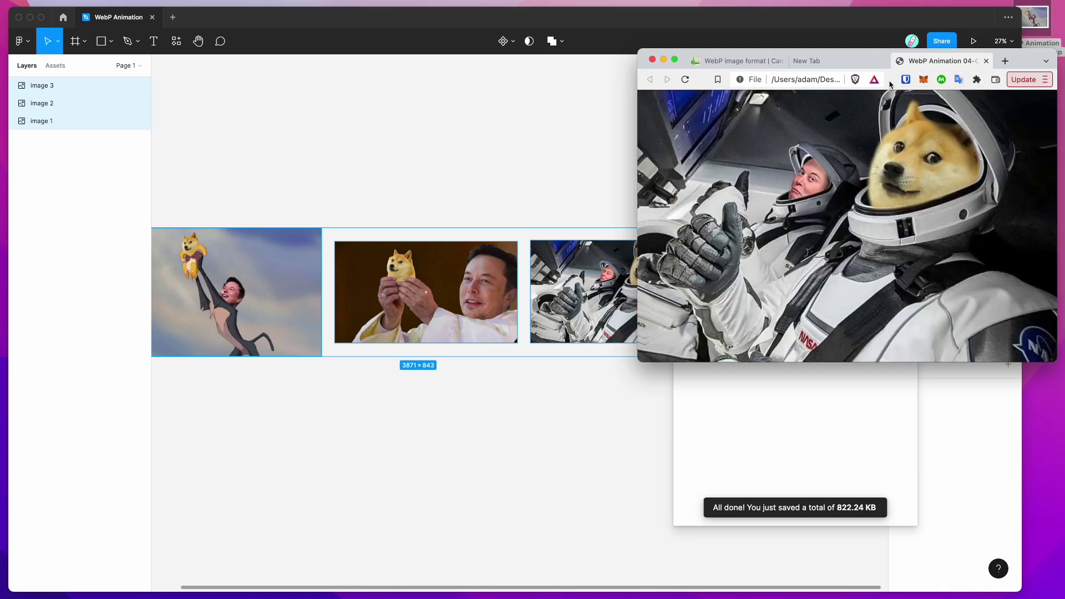
left_click(740, 63)
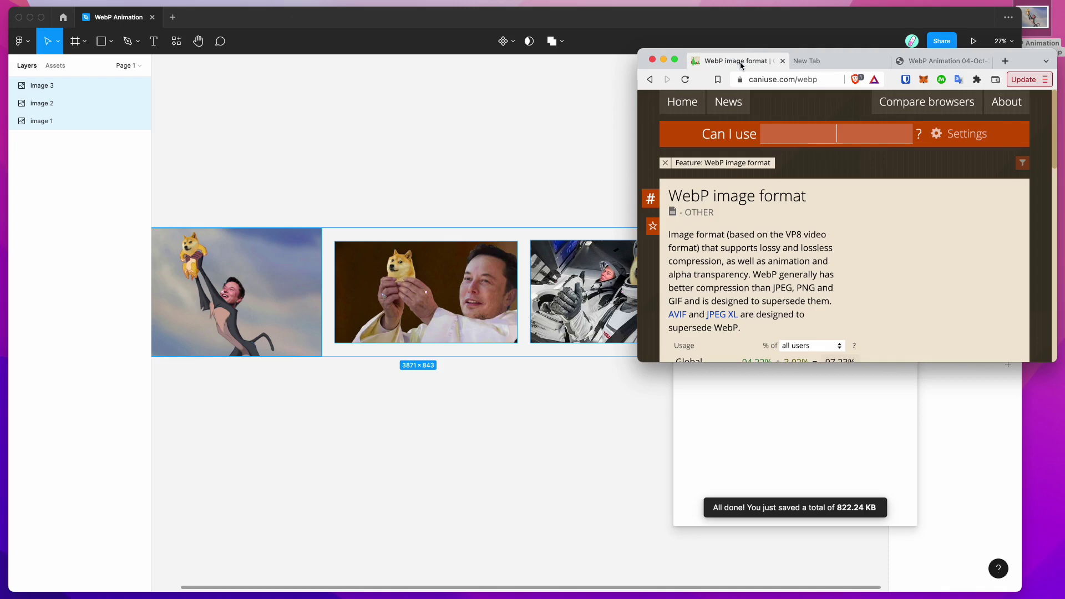
left_click_drag(639, 362, 251, 567)
scroll(642, 342, "down", 1)
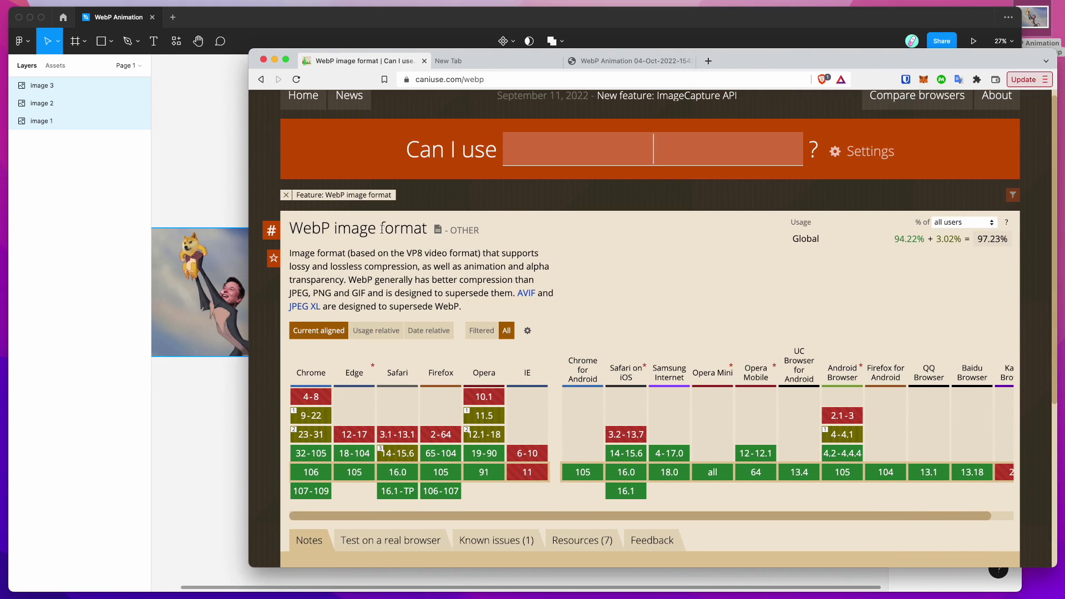
scroll(381, 229, "down", 3)
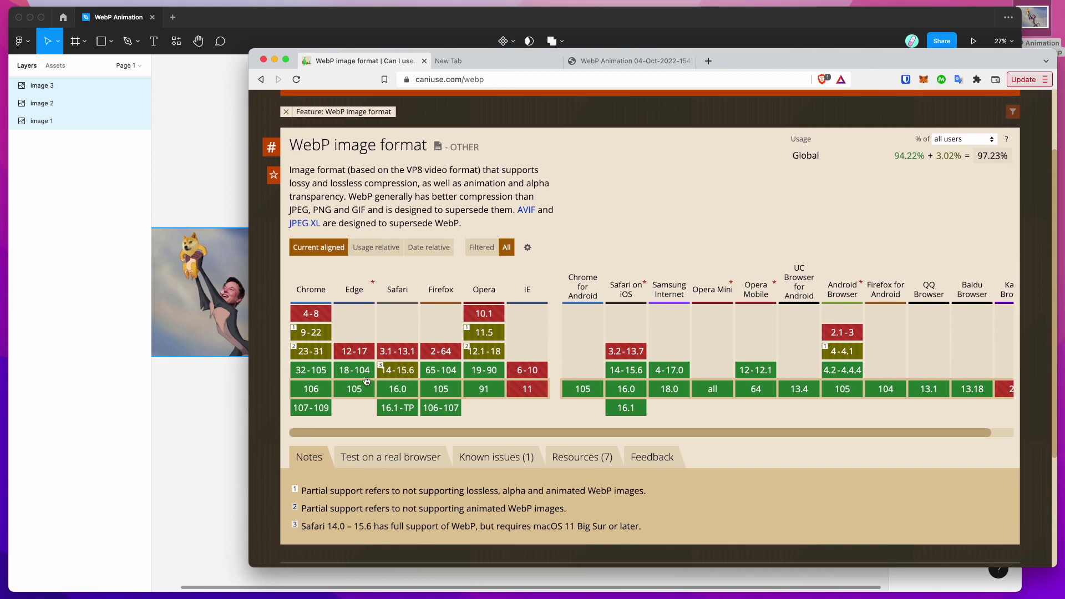
mouse_move(527, 389)
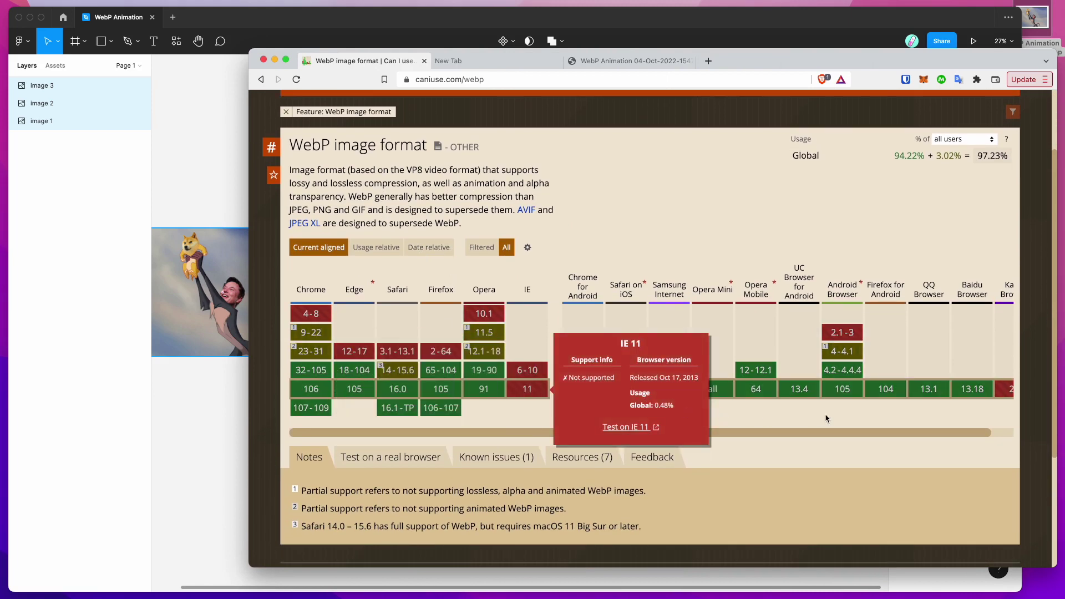
scroll(722, 225, "down", 1)
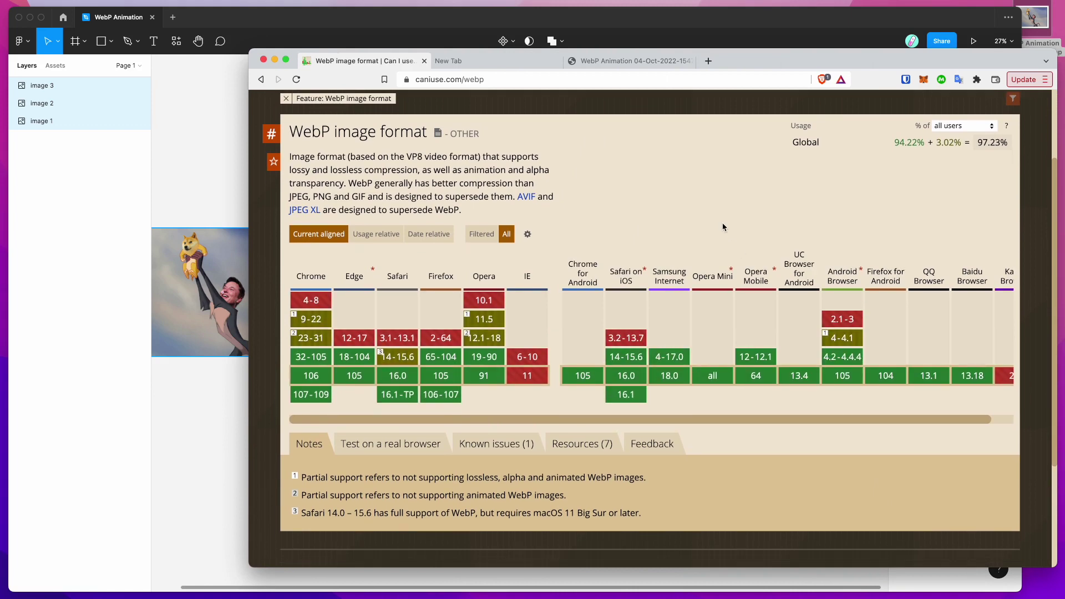
scroll(712, 411, "down", 1)
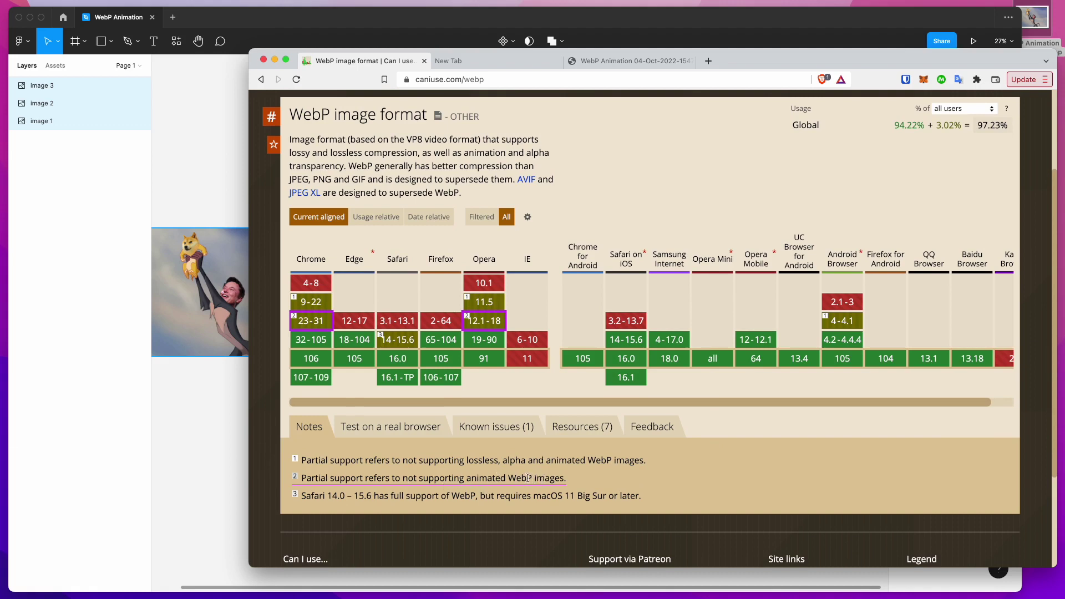
mouse_move(313, 322)
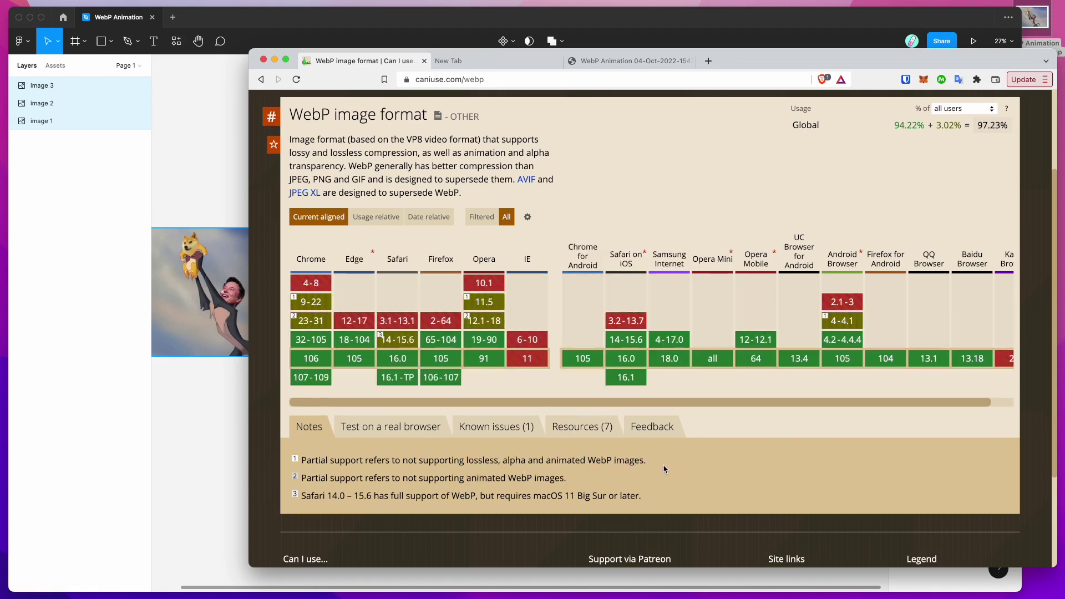
scroll(665, 469, "up", 1)
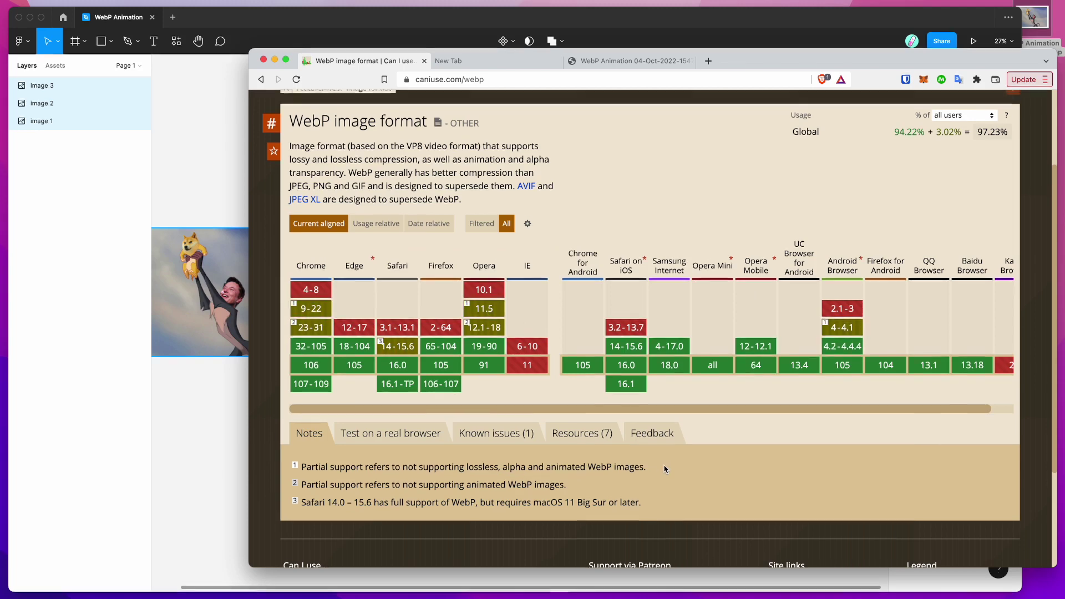
scroll(665, 469, "up", 2)
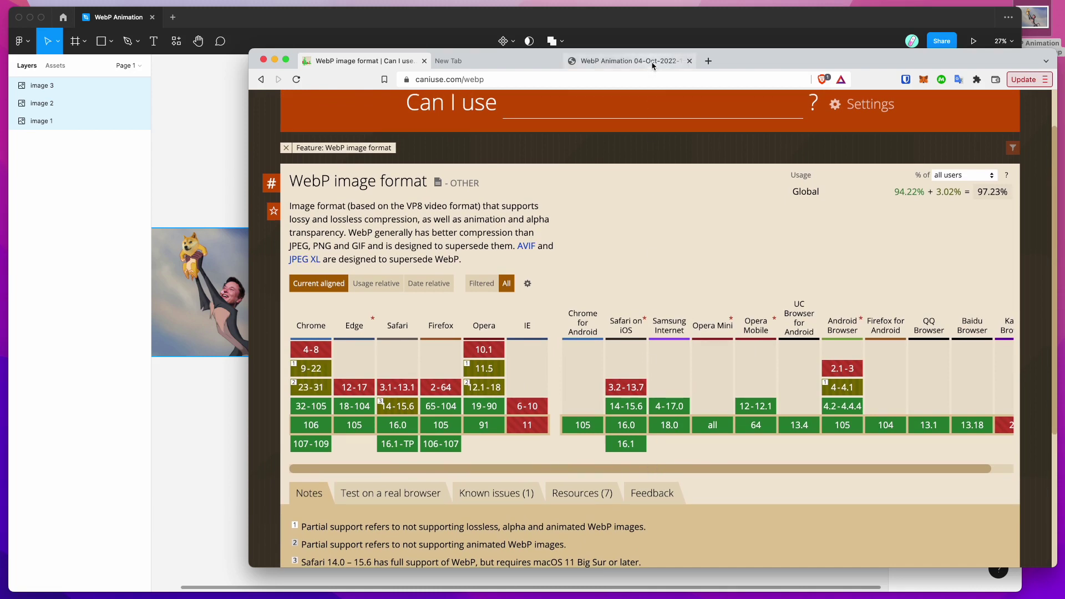
left_click(616, 65)
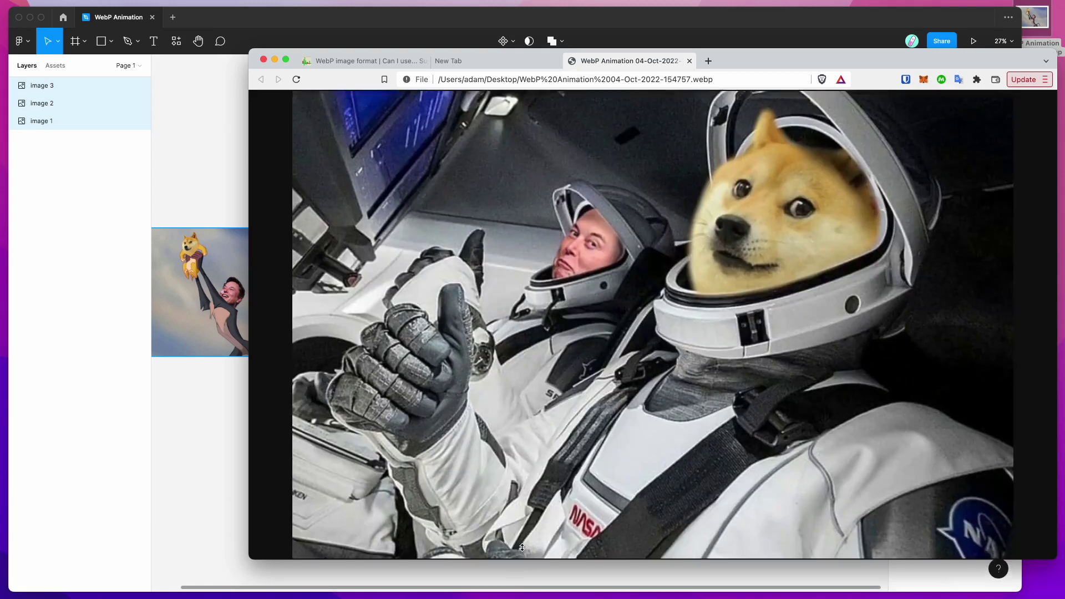
Step: Shrink the Brave window and position it so the Figma images show beside it
left_click_drag(521, 566, 539, 369)
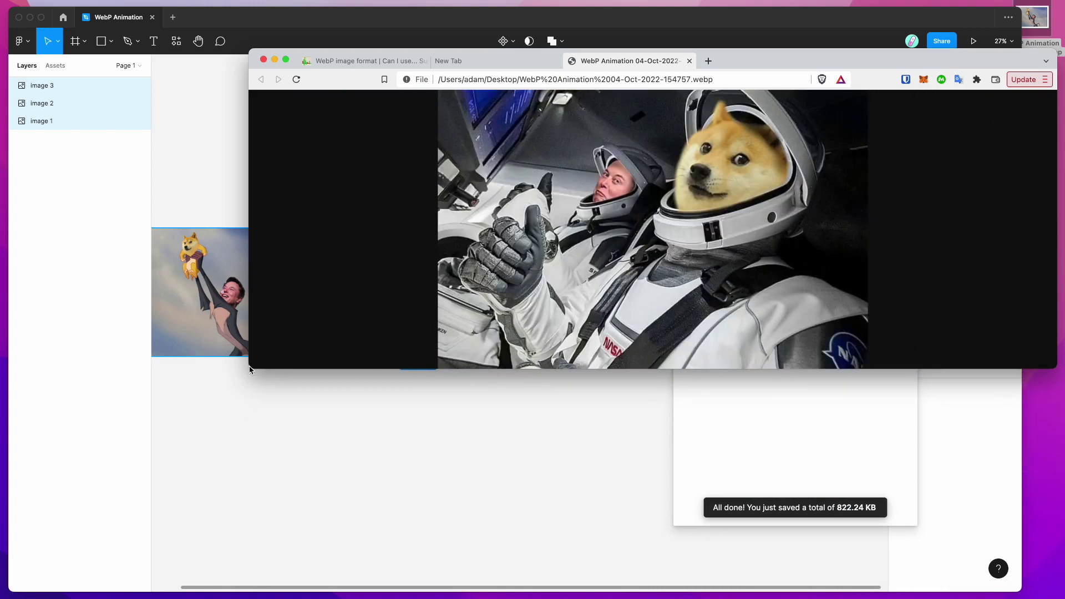
left_click_drag(251, 368, 662, 355)
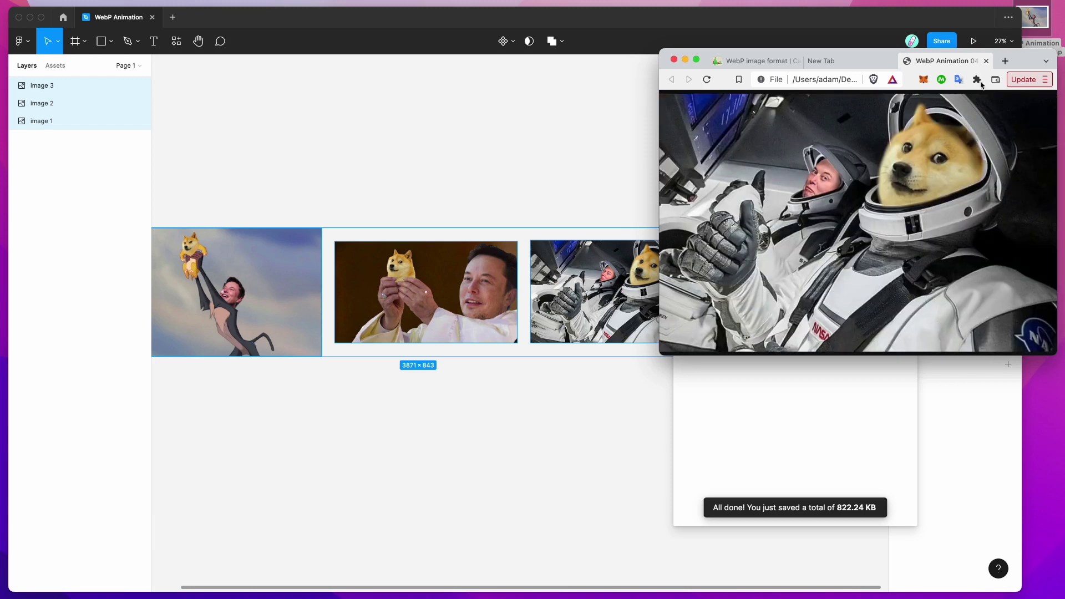
left_click_drag(1025, 64, 1022, 50)
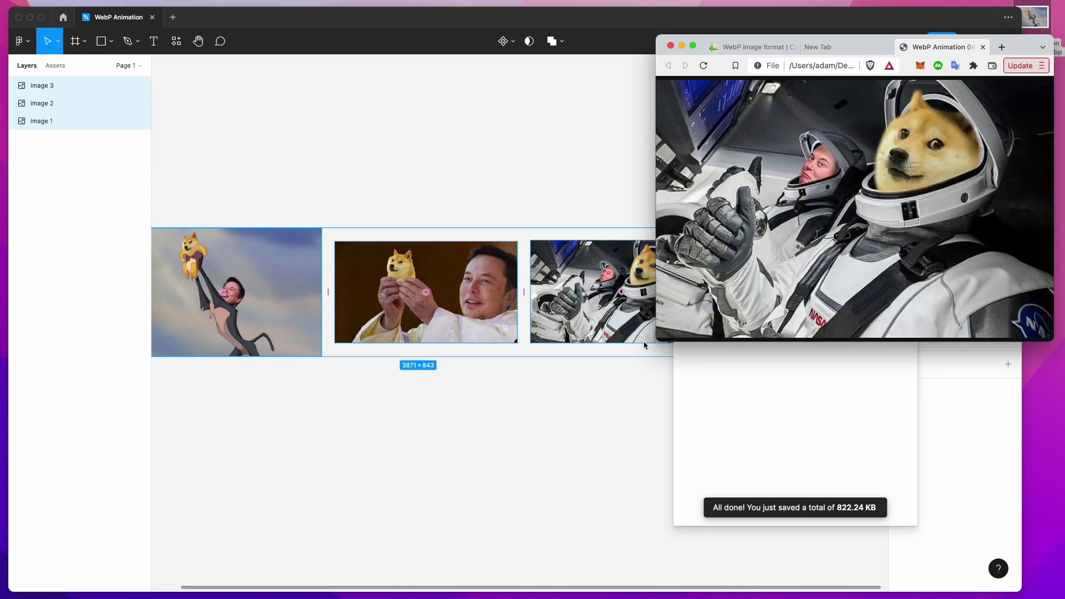
left_click_drag(658, 341, 623, 351)
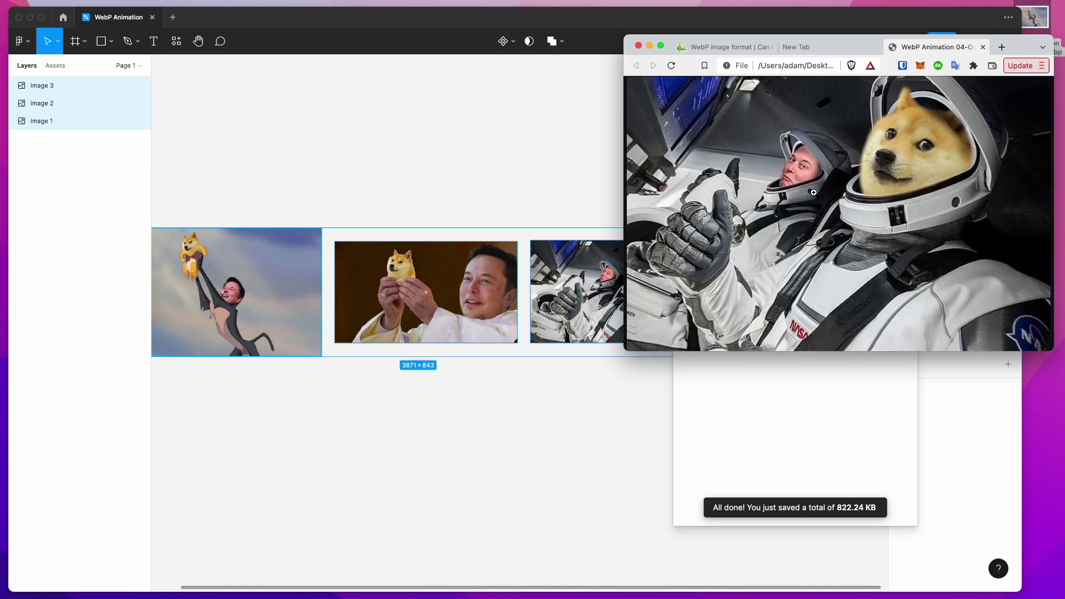
left_click_drag(1018, 48, 1018, 78)
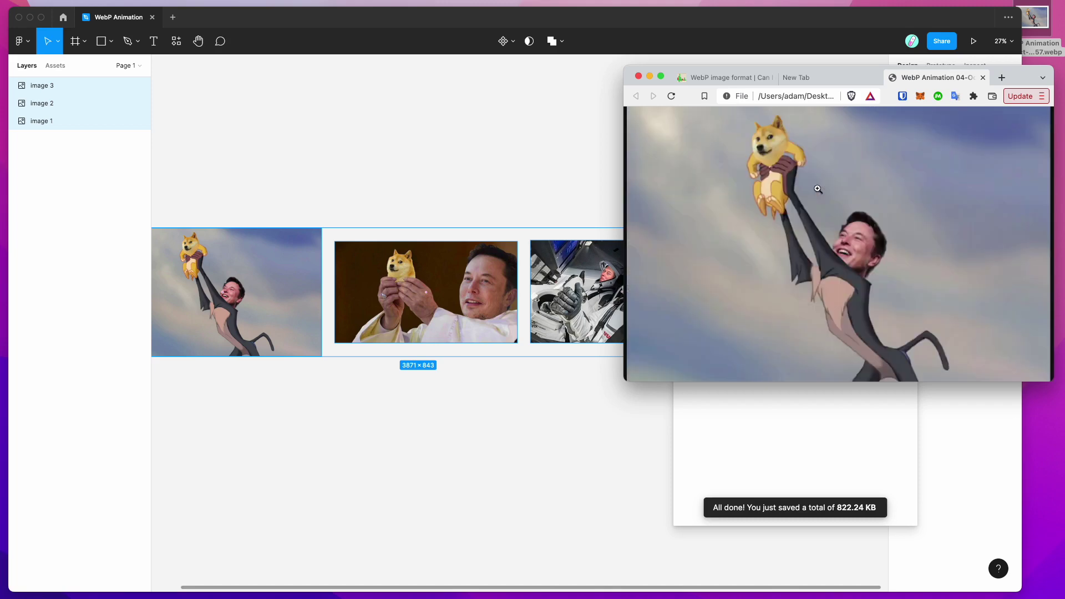
Step: Return to Figma, go back in TinyImage Compressor, and start Create GIF again
left_click(767, 419)
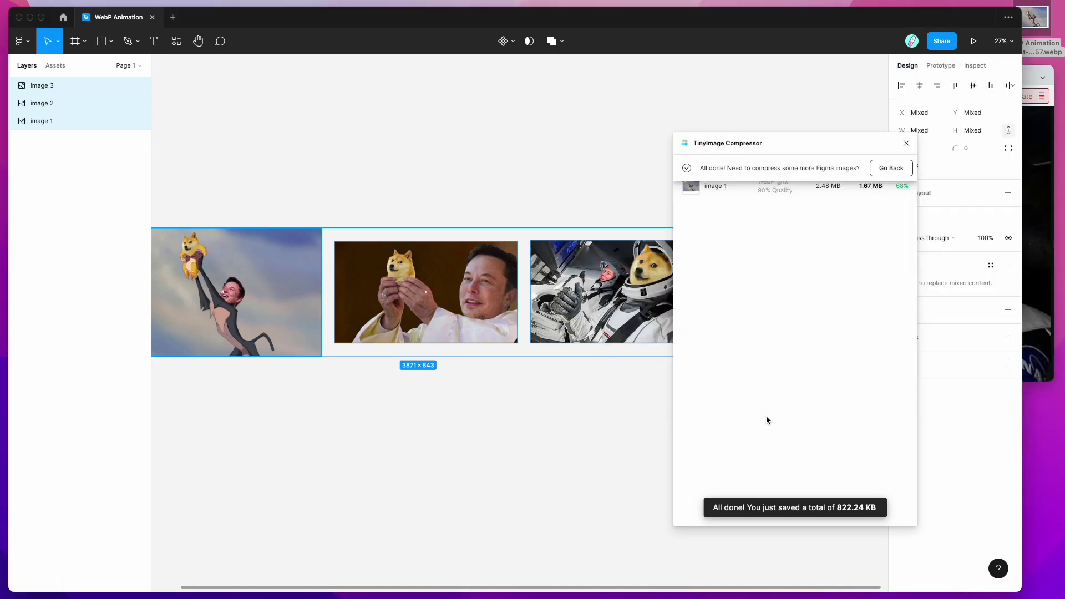
mouse_move(800, 148)
left_mouse_down()
mouse_move(806, 140)
mouse_move(793, 137)
left_mouse_up()
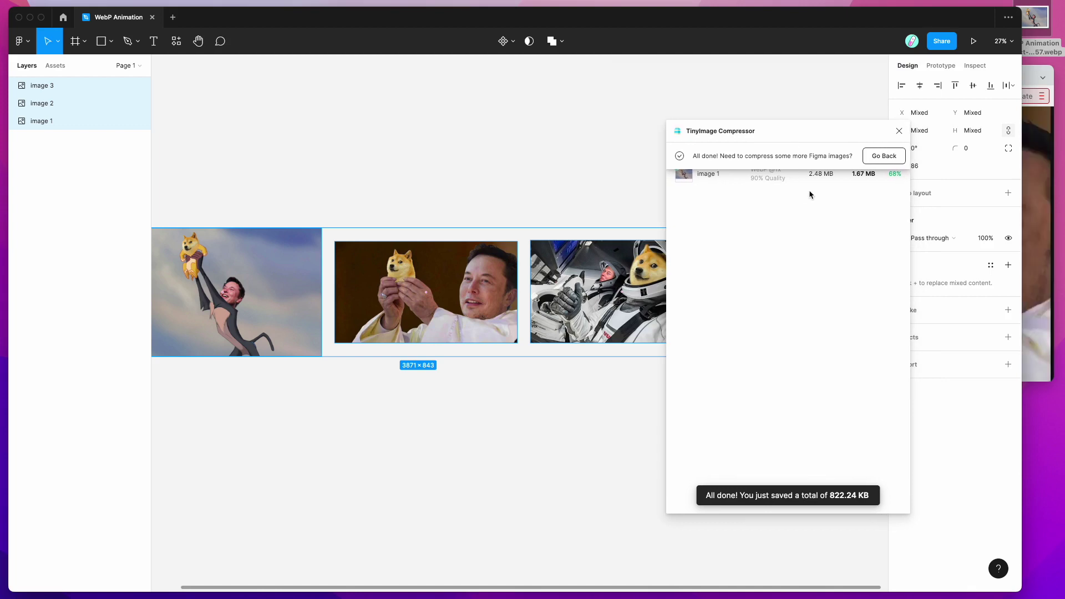
left_click(877, 158)
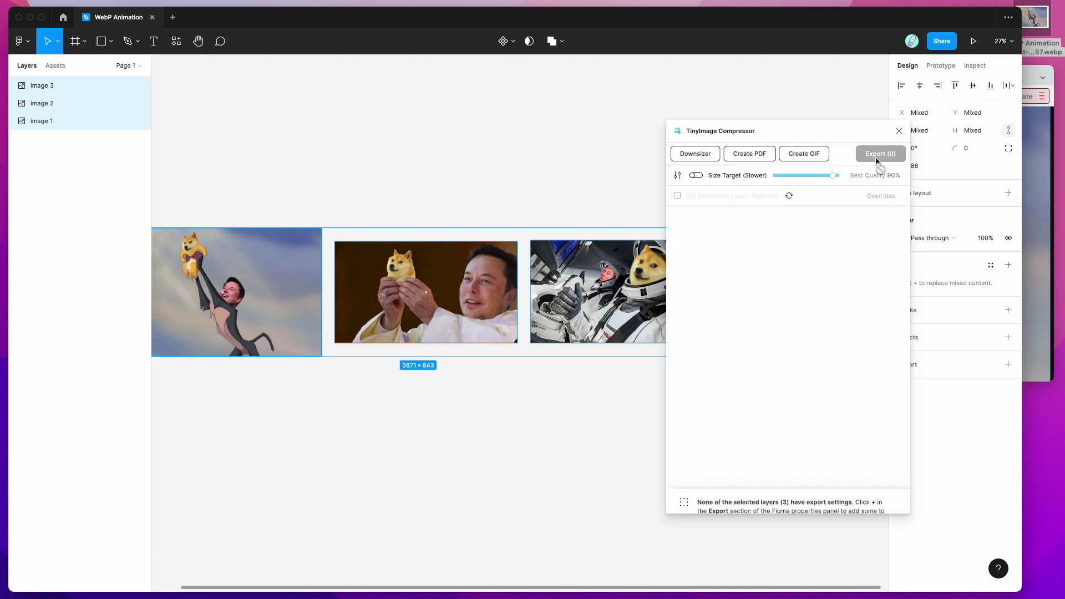
left_click(800, 155)
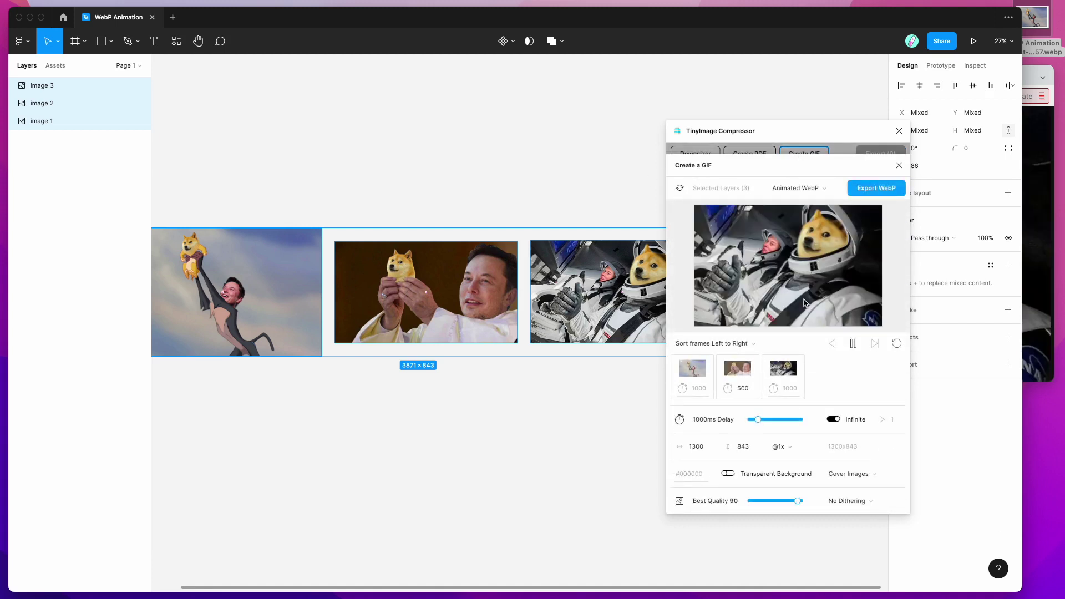
Step: Switch the image fit to Contain Images, then back to Cover Images
left_click(850, 477)
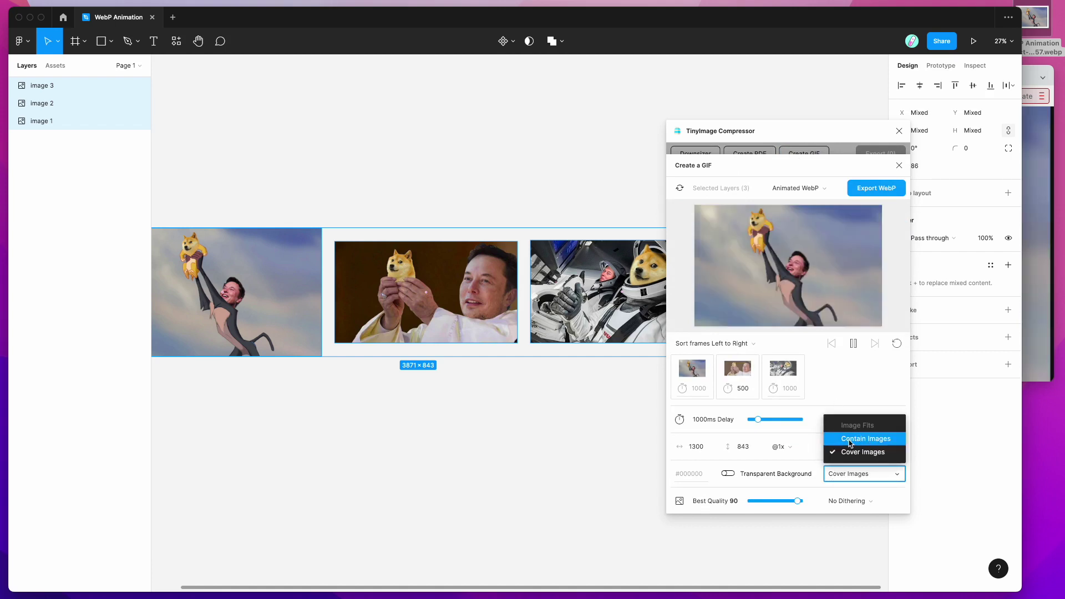
left_click(849, 439)
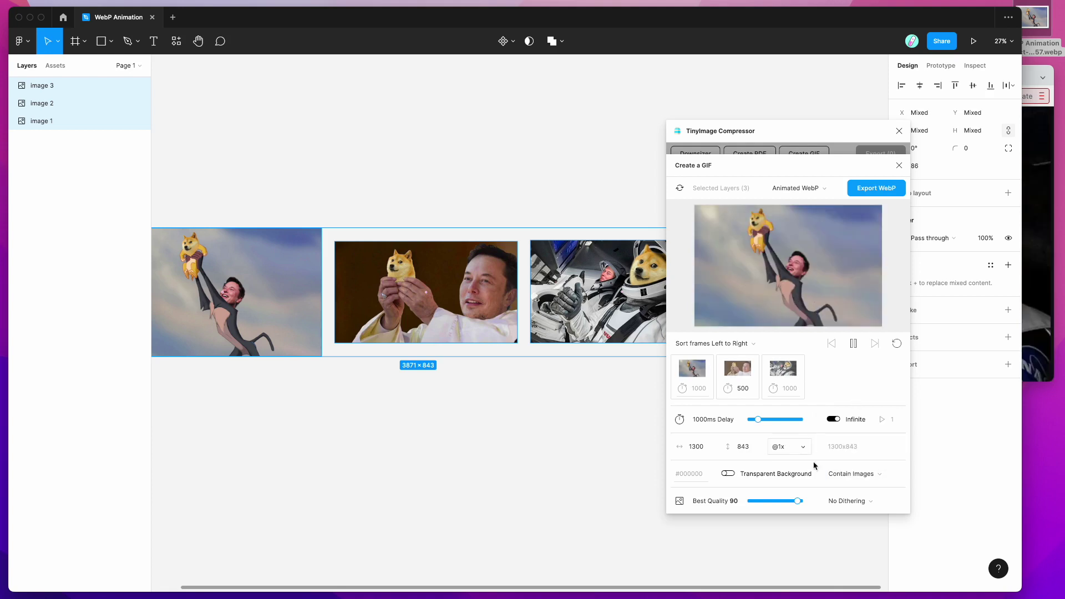
left_click(839, 472)
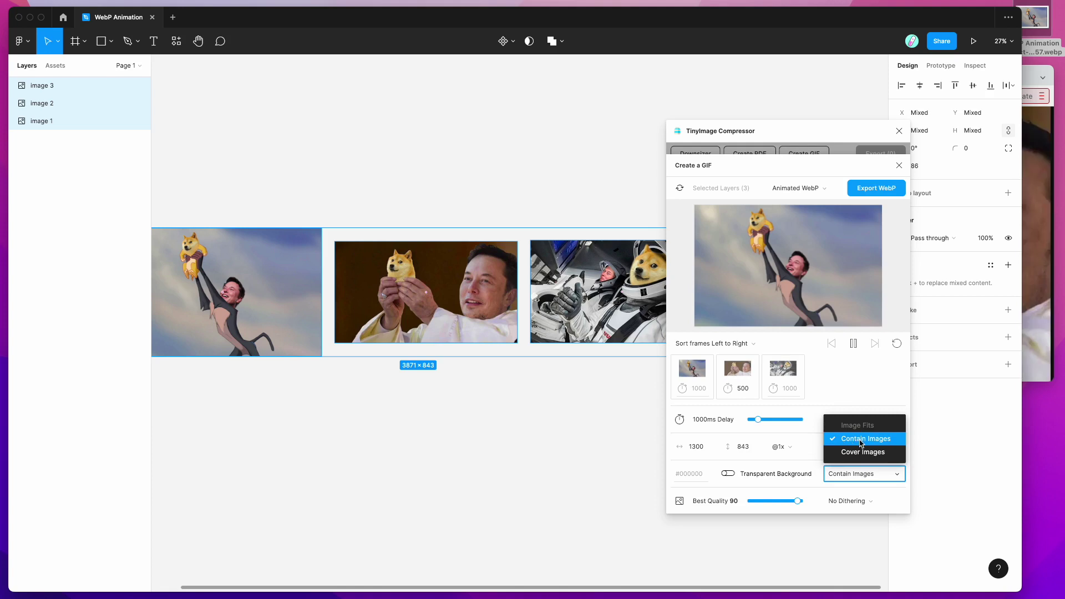
left_click(859, 442)
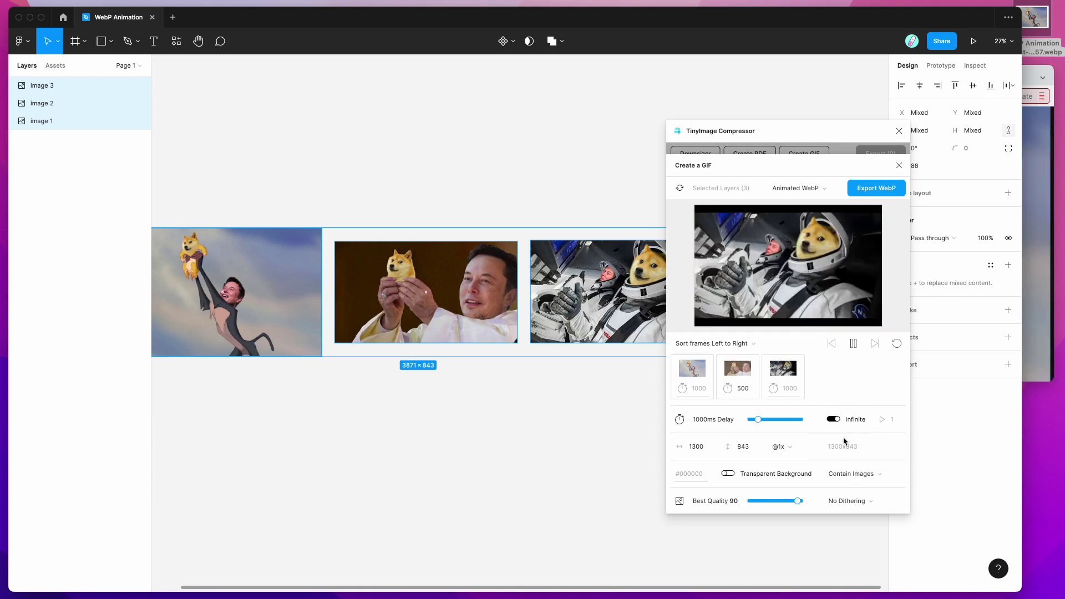
left_click(853, 473)
left_click(856, 452)
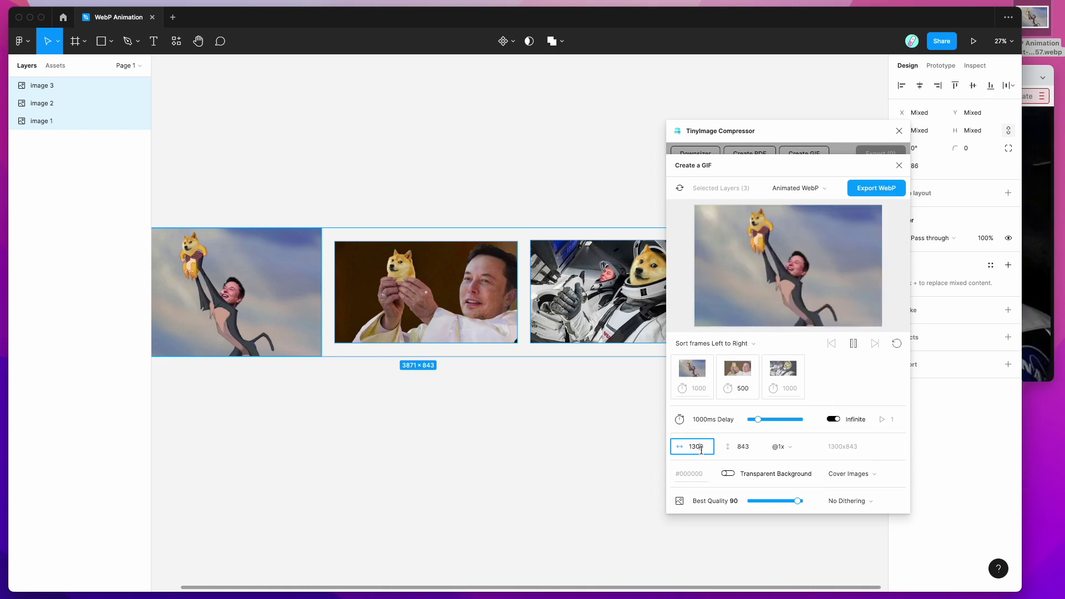
Step: Check the output height stays at 843 and reposition the plugin window
left_click(747, 445)
double_click(748, 446)
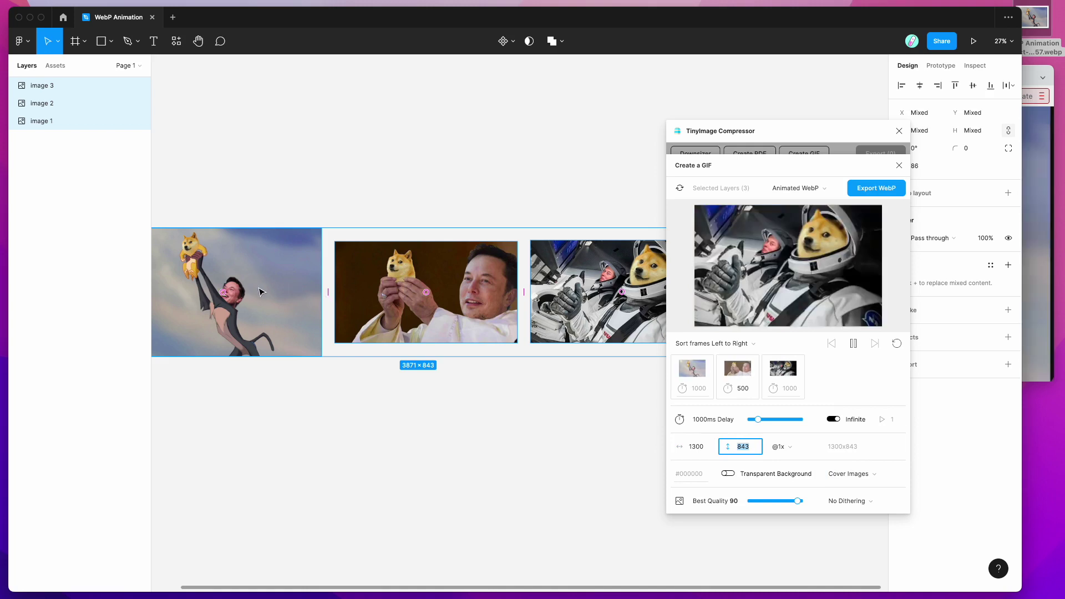
left_click(830, 431)
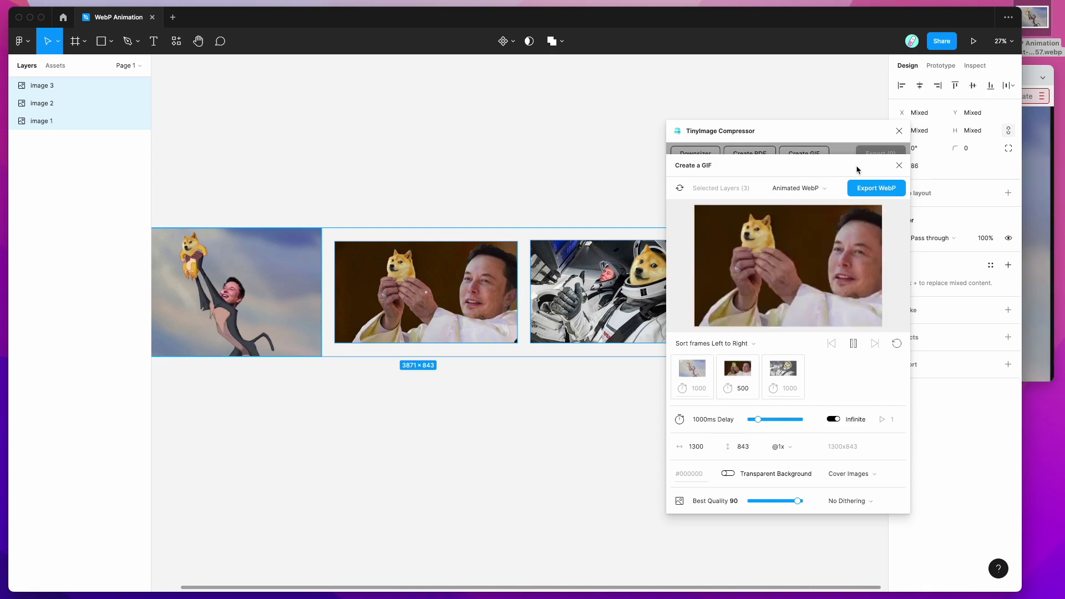
left_click_drag(839, 136, 855, 128)
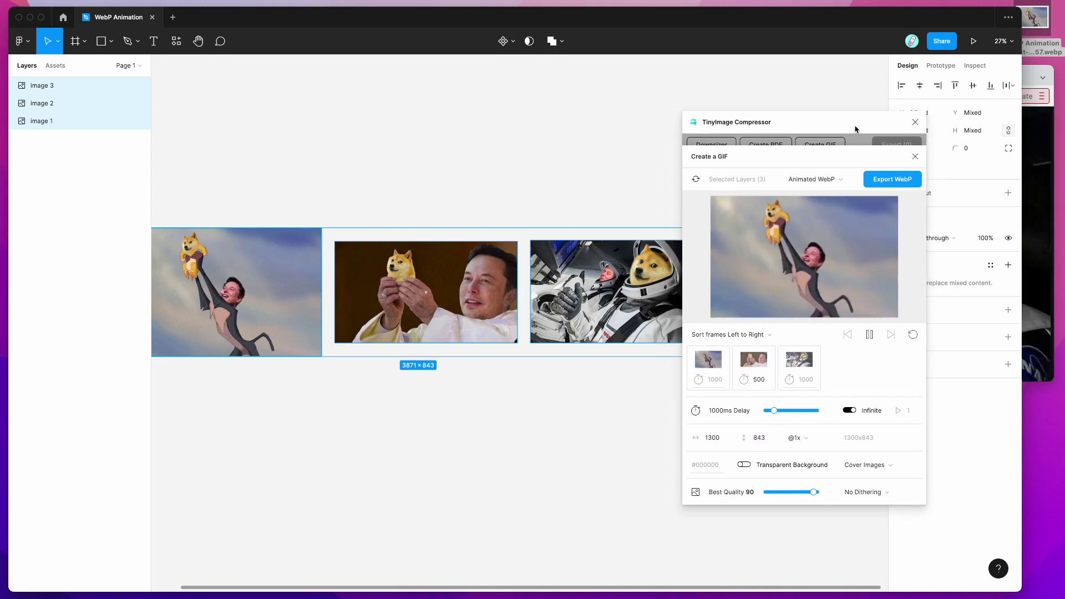